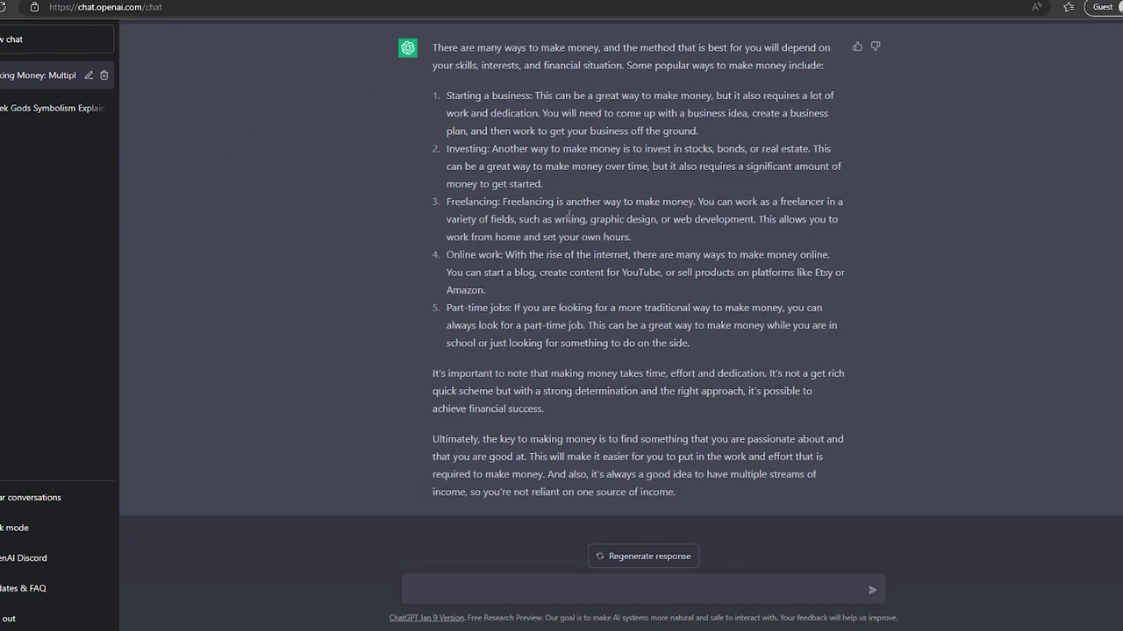
Highlight the making-money answer text, then clear the selection.
scroll(566, 289, up, 1)
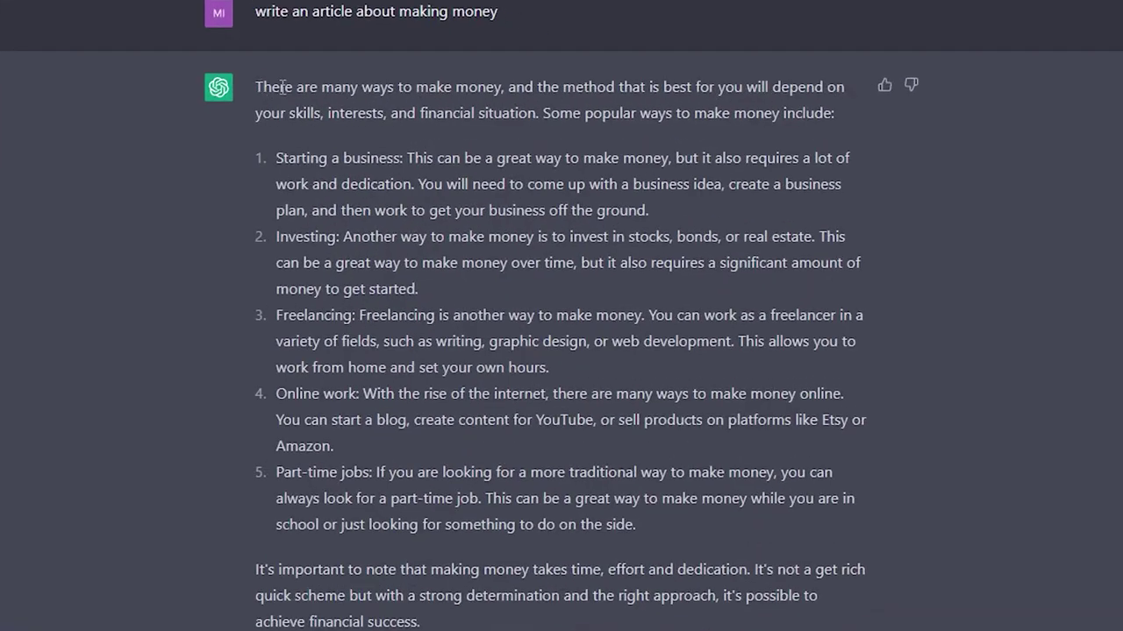
drag(432, 93, 543, 454)
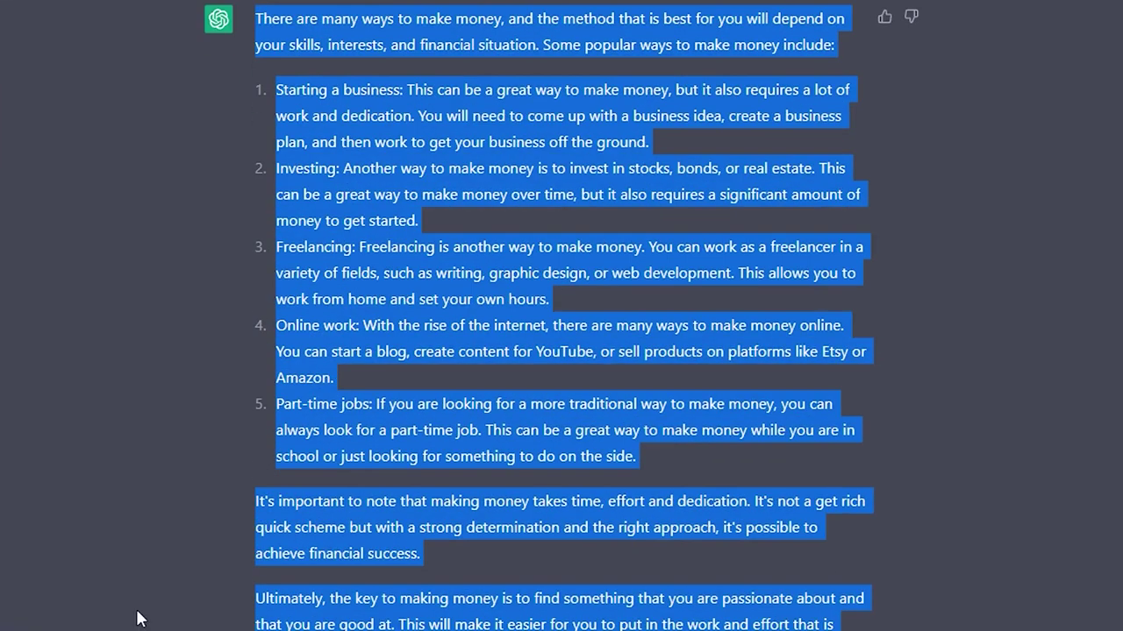
click(371, 624)
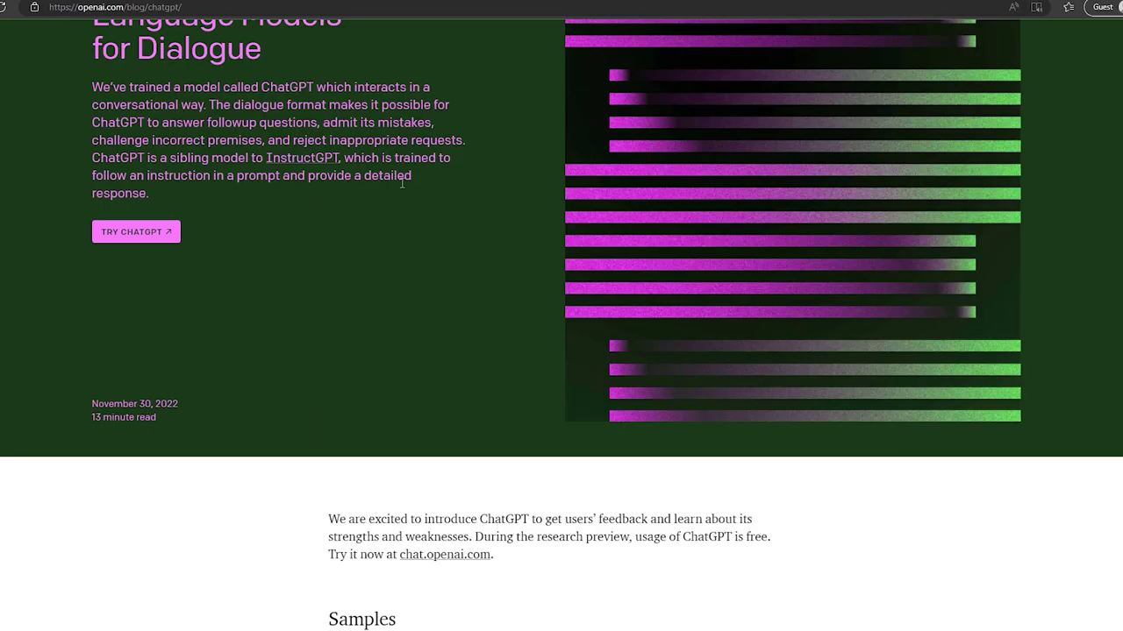
Scroll down through OpenAI's ChatGPT blog post and back up to its title.
scroll(480, 284, down, 3)
scroll(480, 284, down, 2)
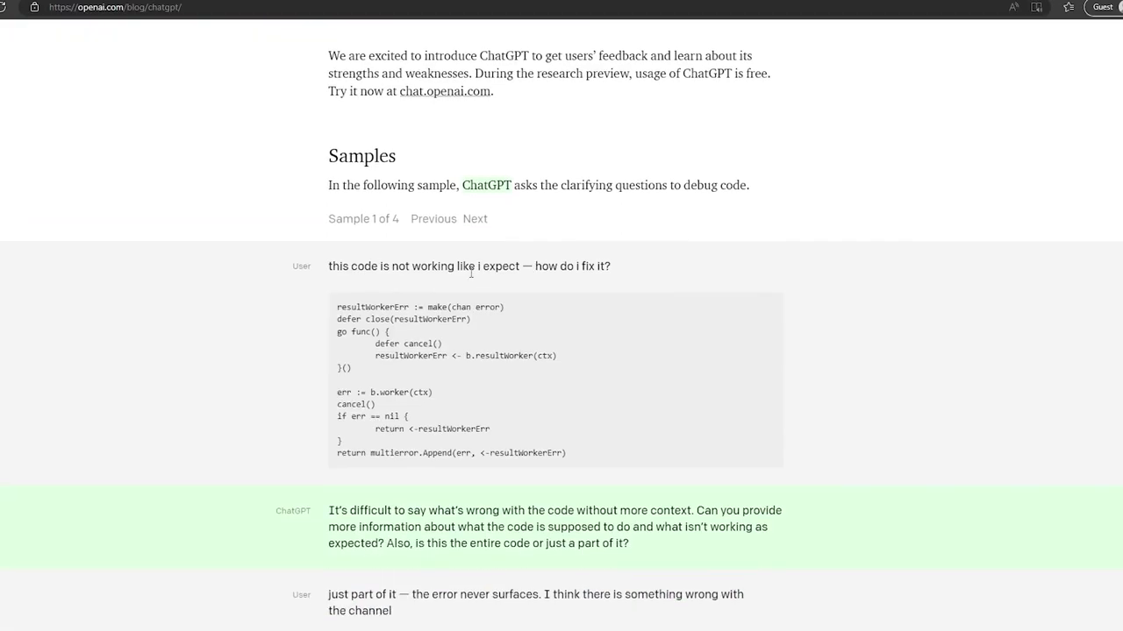
scroll(480, 283, down, 3)
scroll(481, 279, down, 7)
scroll(484, 275, down, 6)
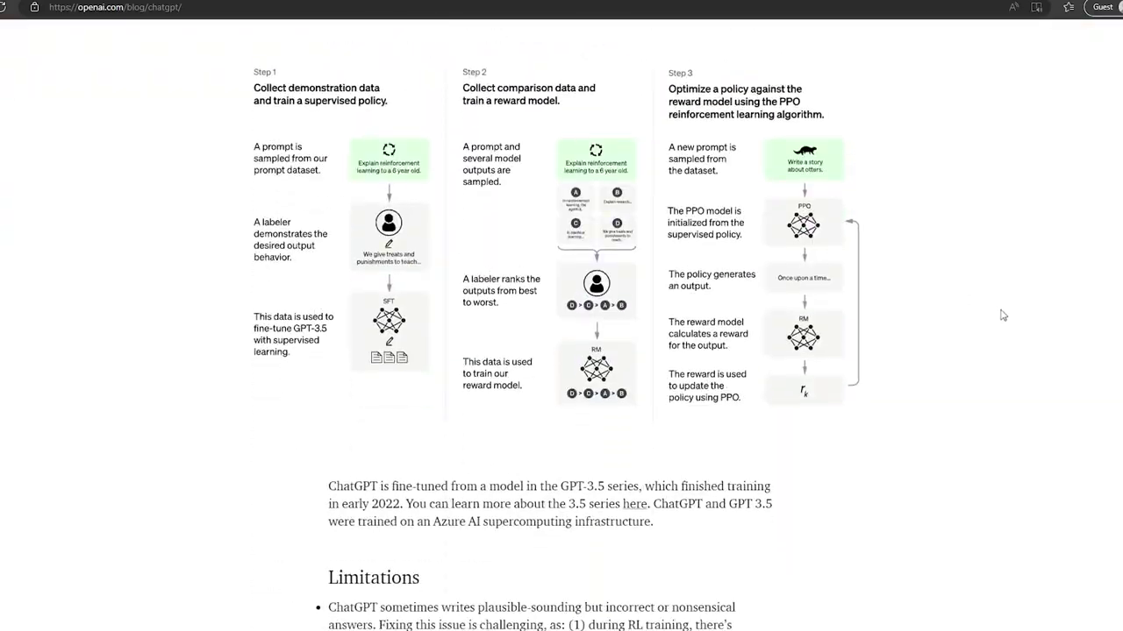
scroll(568, 215, up, 15)
scroll(567, 214, up, 5)
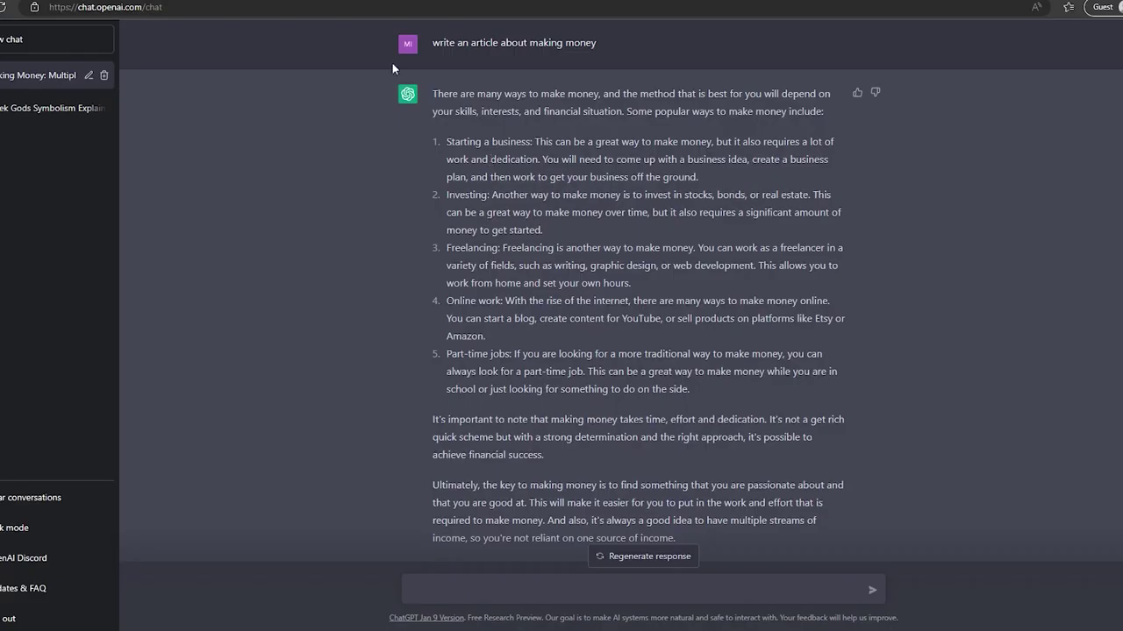
Ask a new chat to explain quantum computing simply, then select the blog's intro paragraph.
click(13, 39)
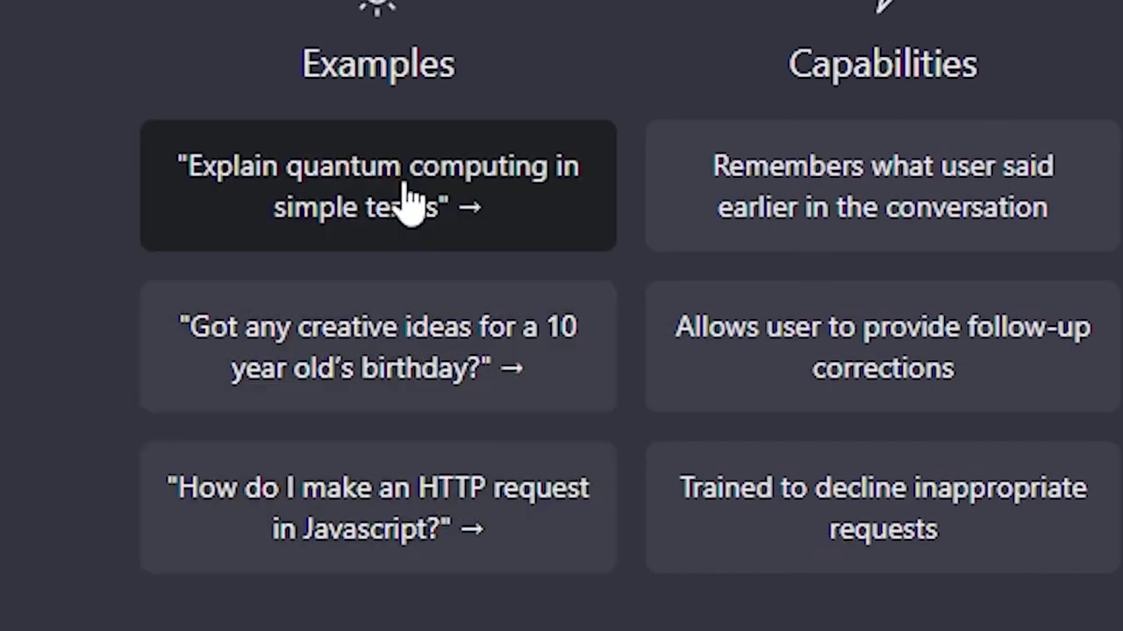
click(408, 201)
key(Return)
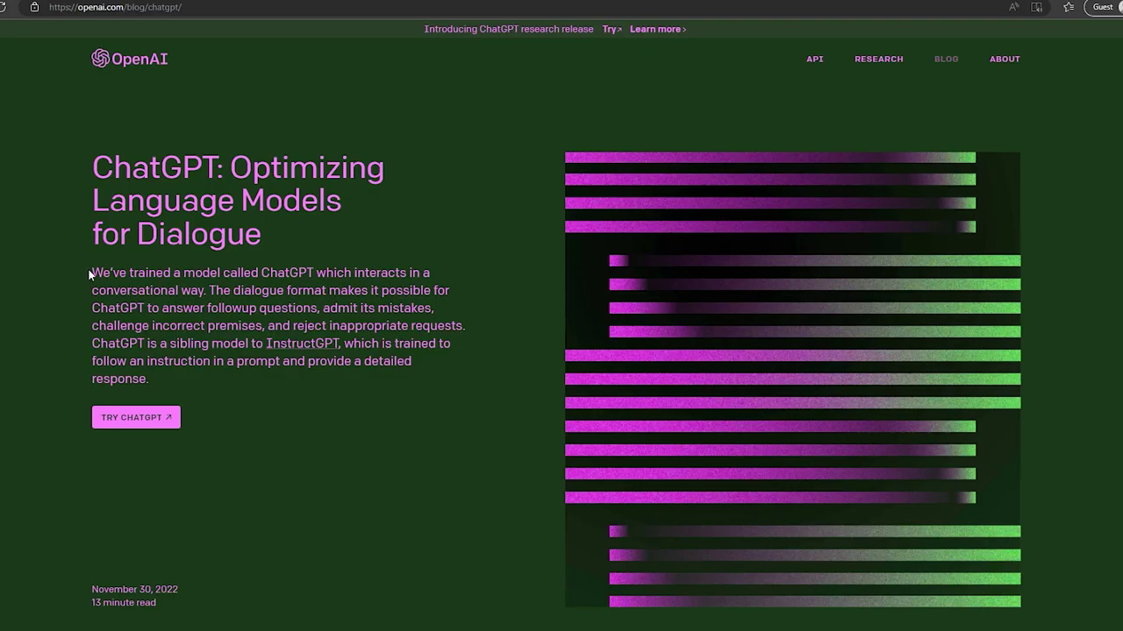
mouse_move(91, 272)
mouse_down()
mouse_move(423, 290)
mouse_move(371, 344)
mouse_move(188, 382)
mouse_up()
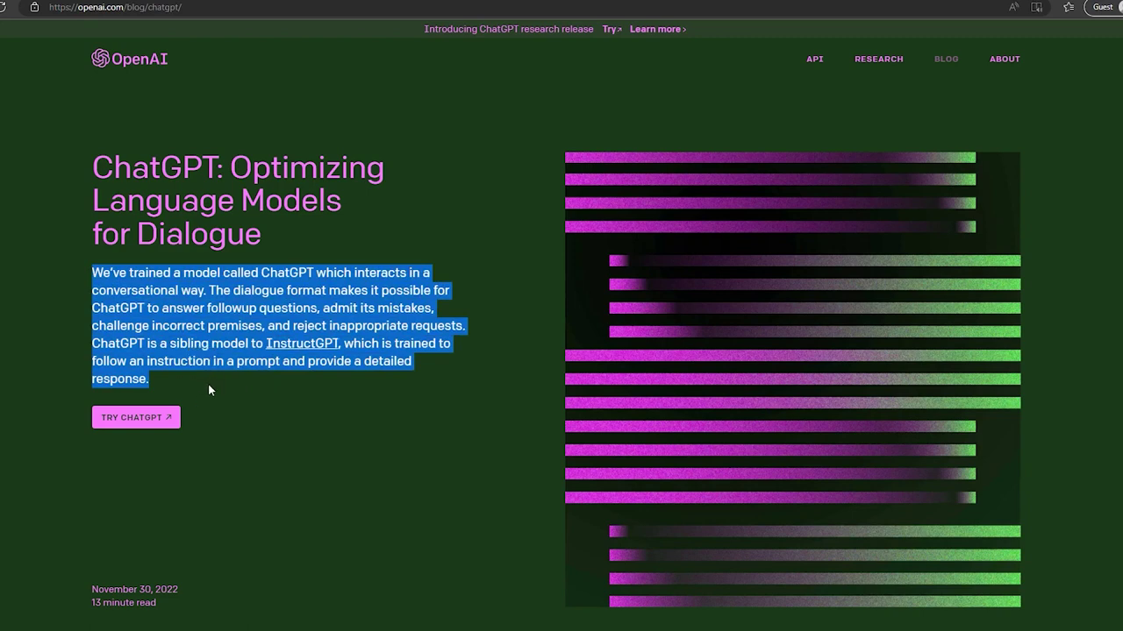
Send the question 'What are the 10 best ways to make money online'.
click(209, 384)
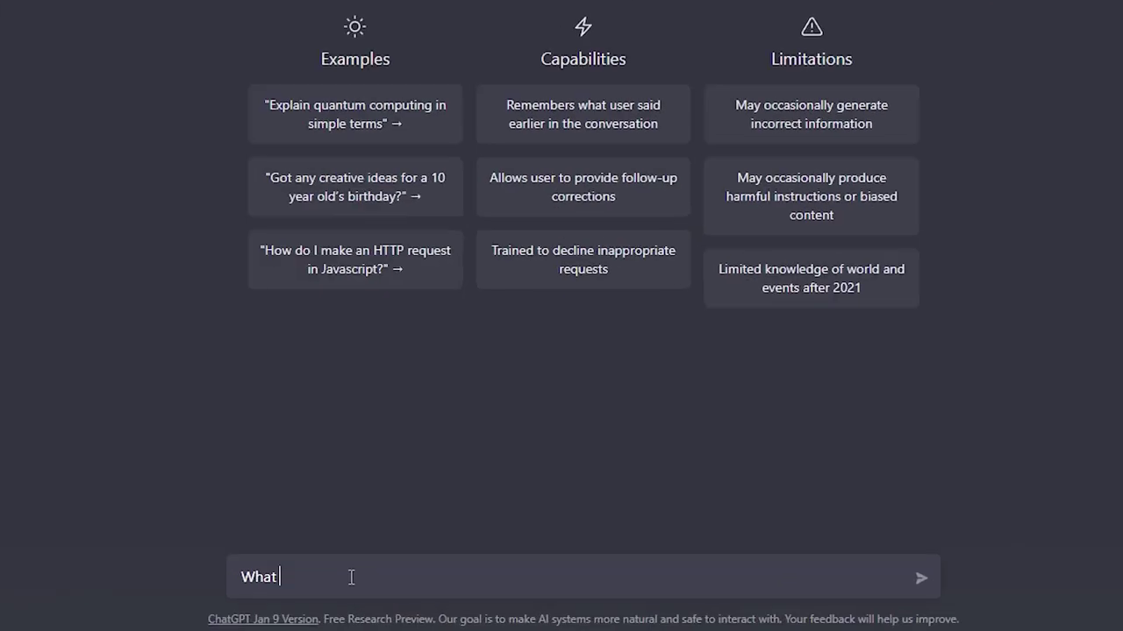
text(are the 10 best wawys)
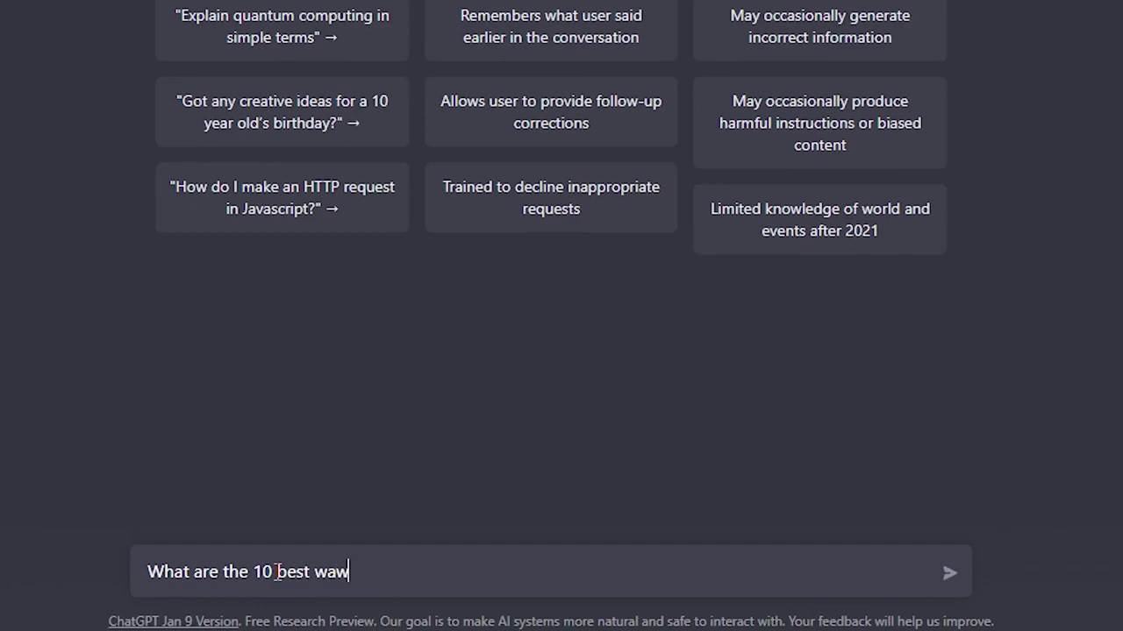
text(s to ame)
key(BackSpace)
key(BackSpace)
key(BackSpace)
text(make money online)
key(Return)
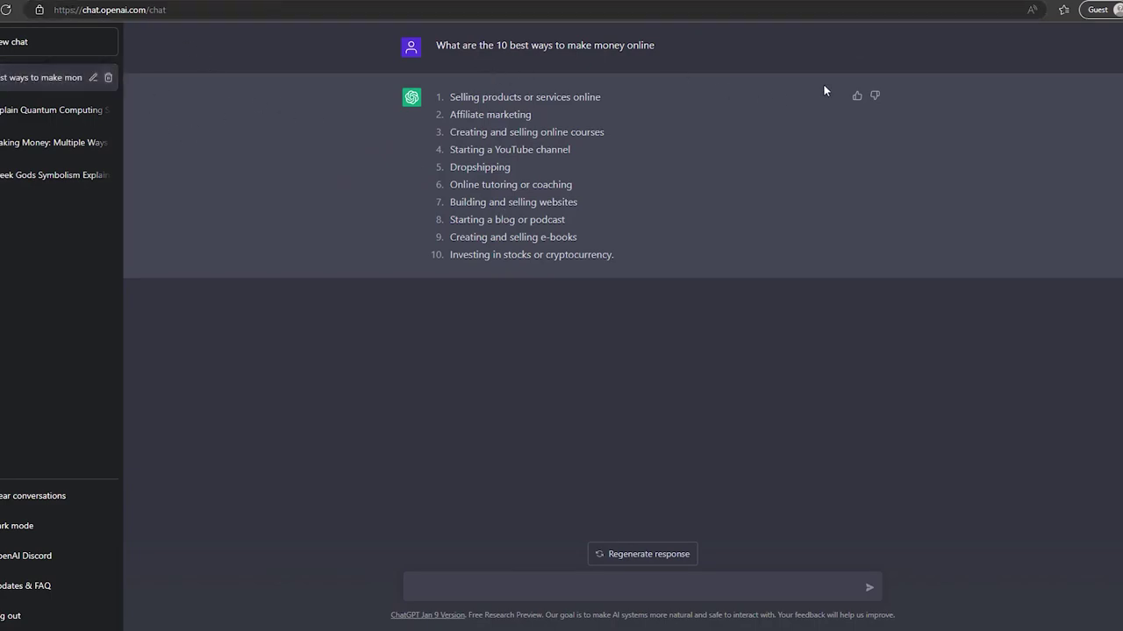
Give the answer a thumbs-up without feedback, then highlight the question and full list.
click(857, 98)
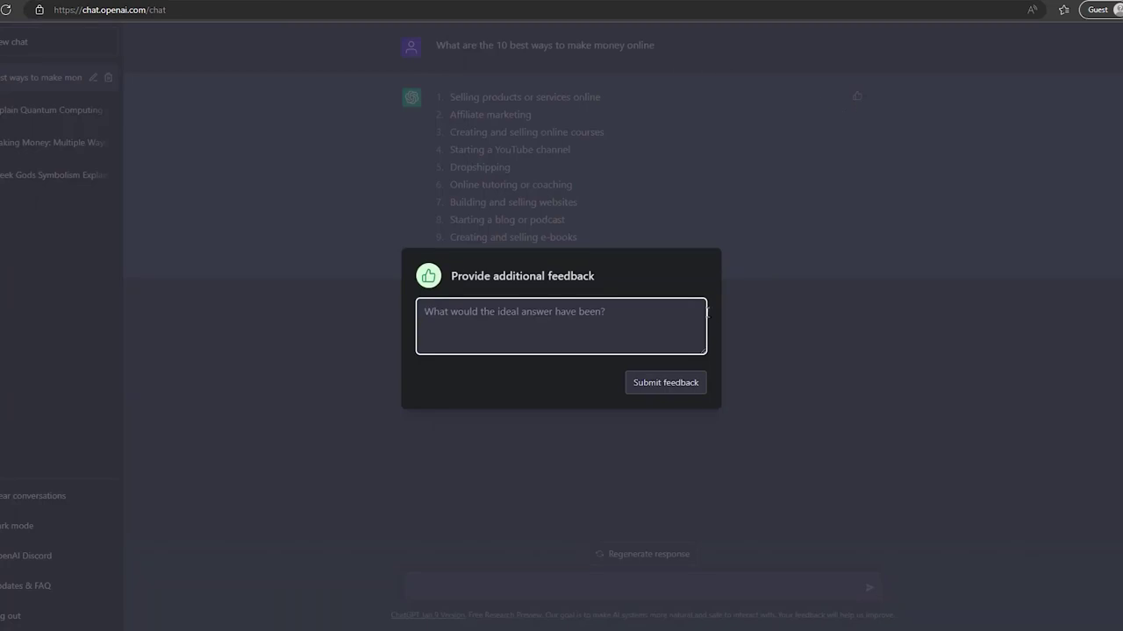
click(797, 267)
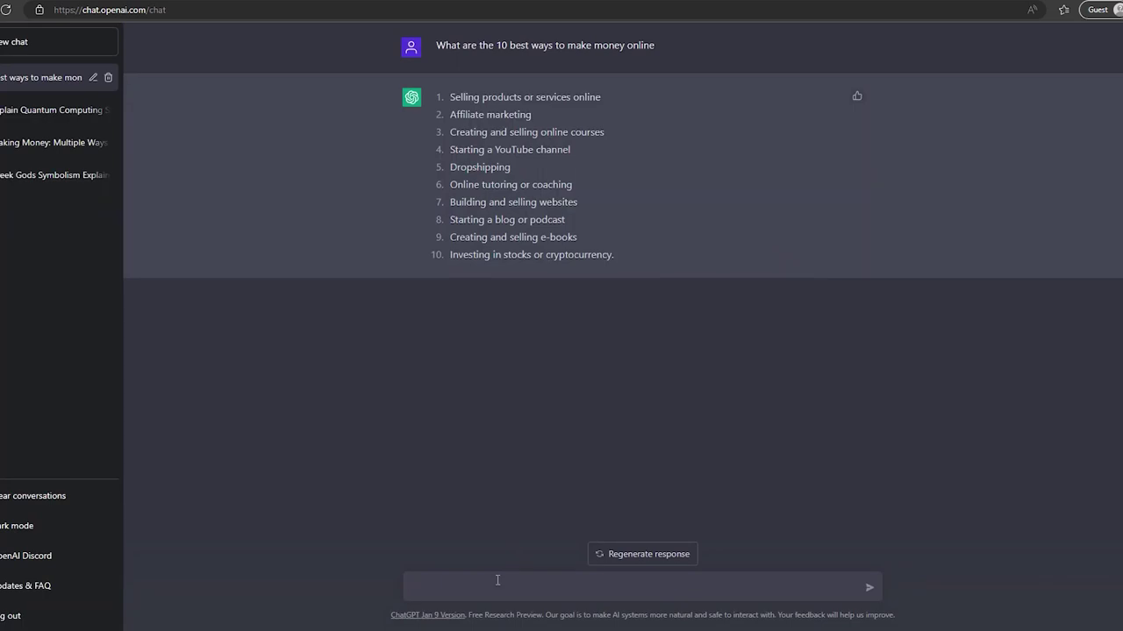
drag(655, 49, 459, 47)
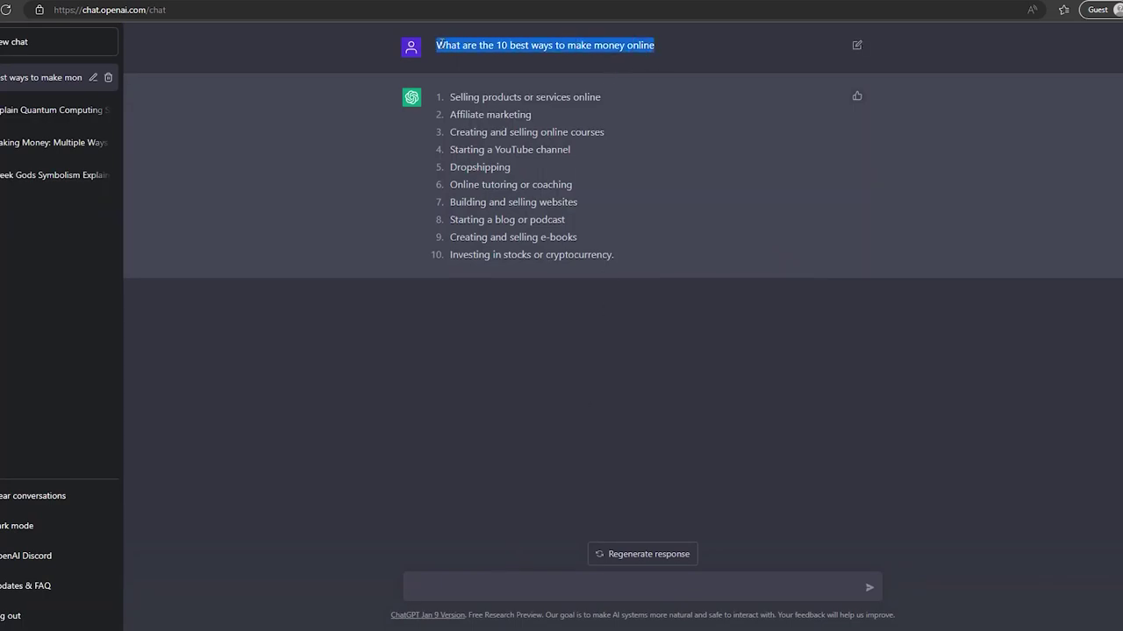
drag(450, 89, 640, 262)
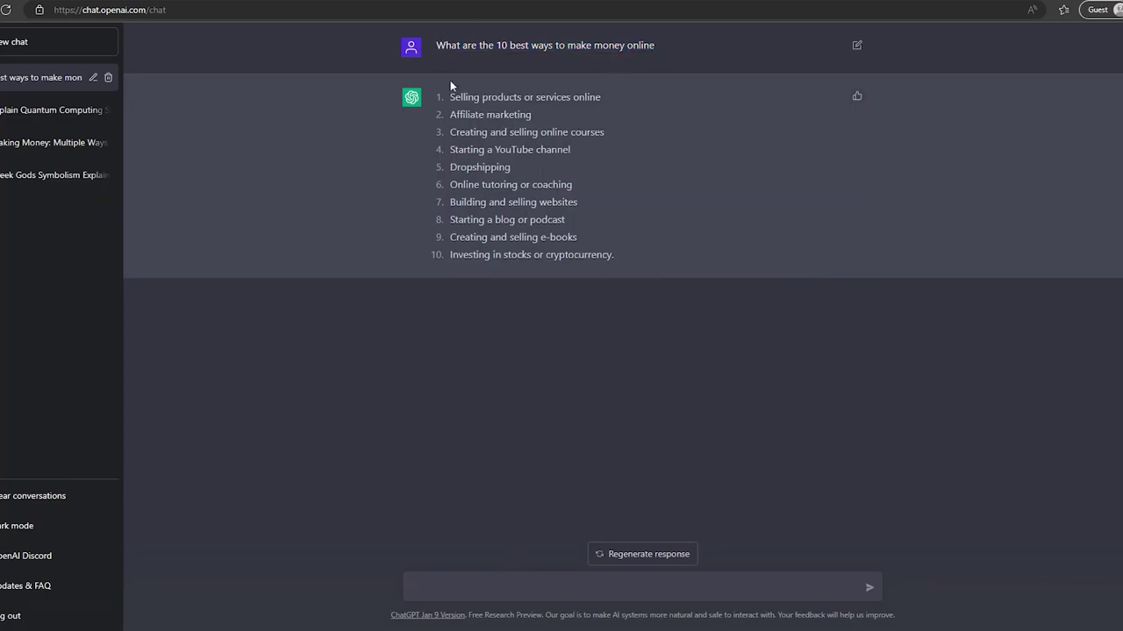
click(655, 256)
Highlight the selling-online, affiliate marketing, online courses and YouTube items one at a time.
drag(449, 97, 603, 102)
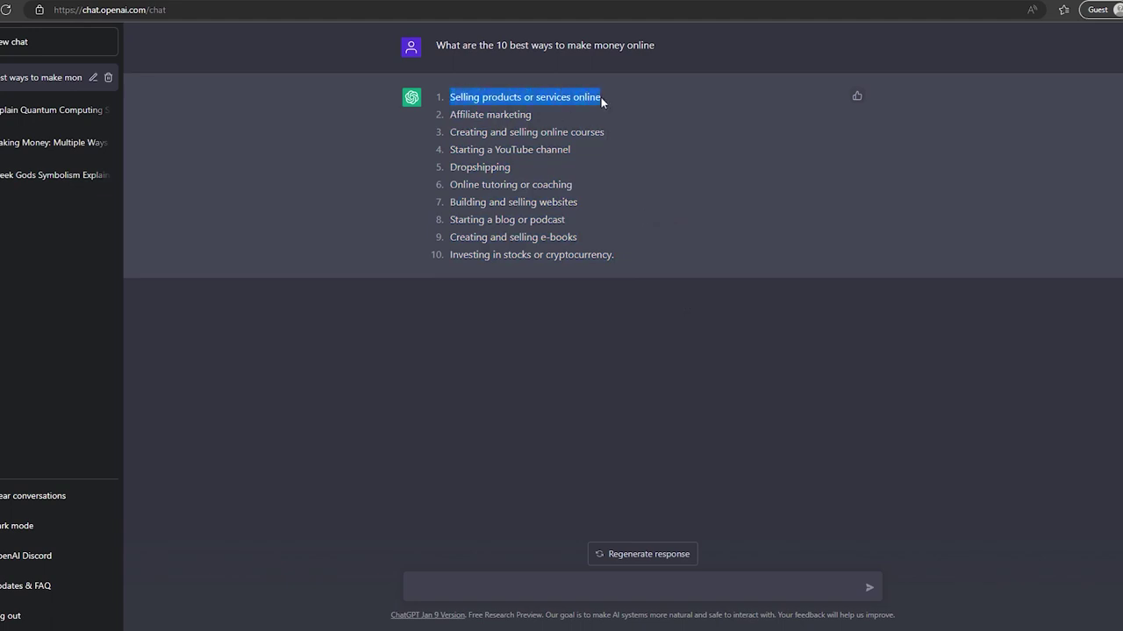
click(510, 128)
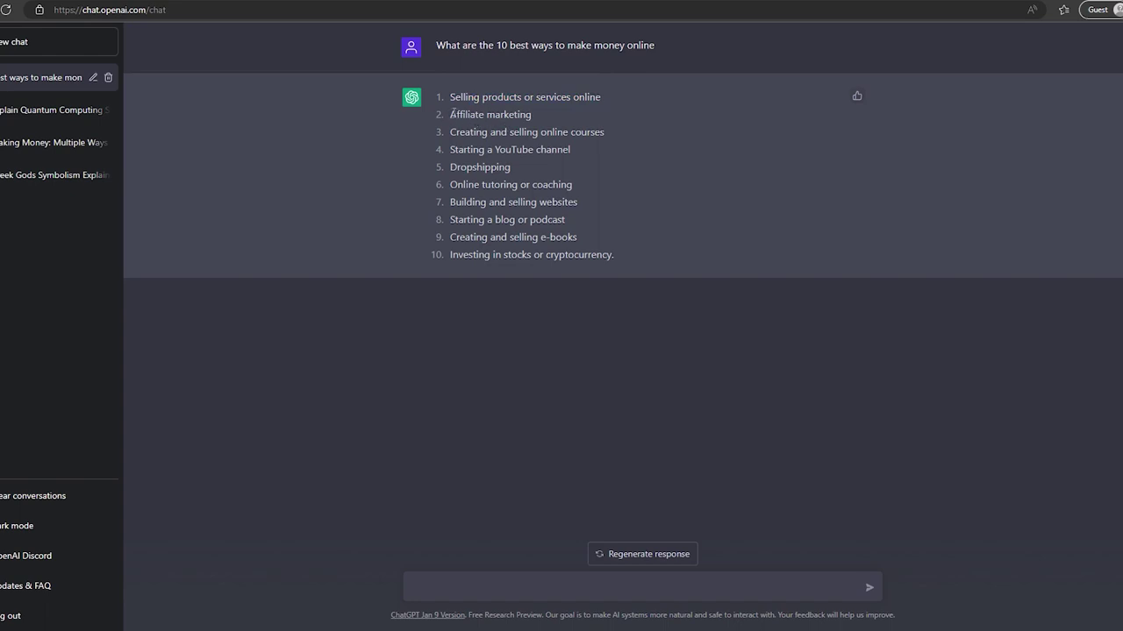
drag(450, 114, 524, 116)
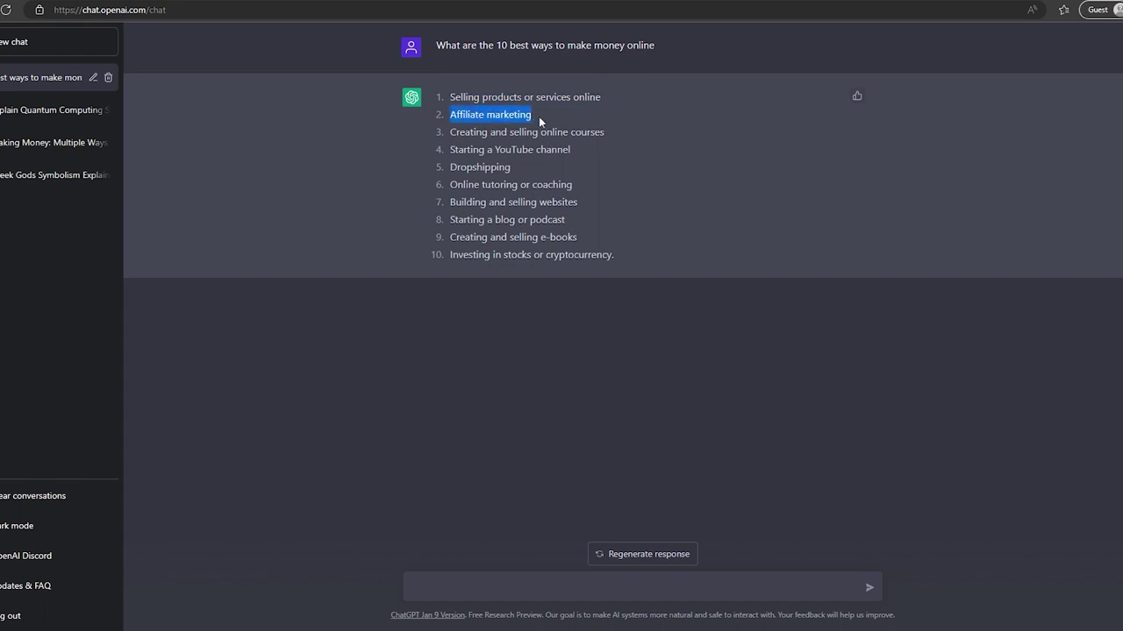
click(543, 121)
drag(447, 135, 599, 130)
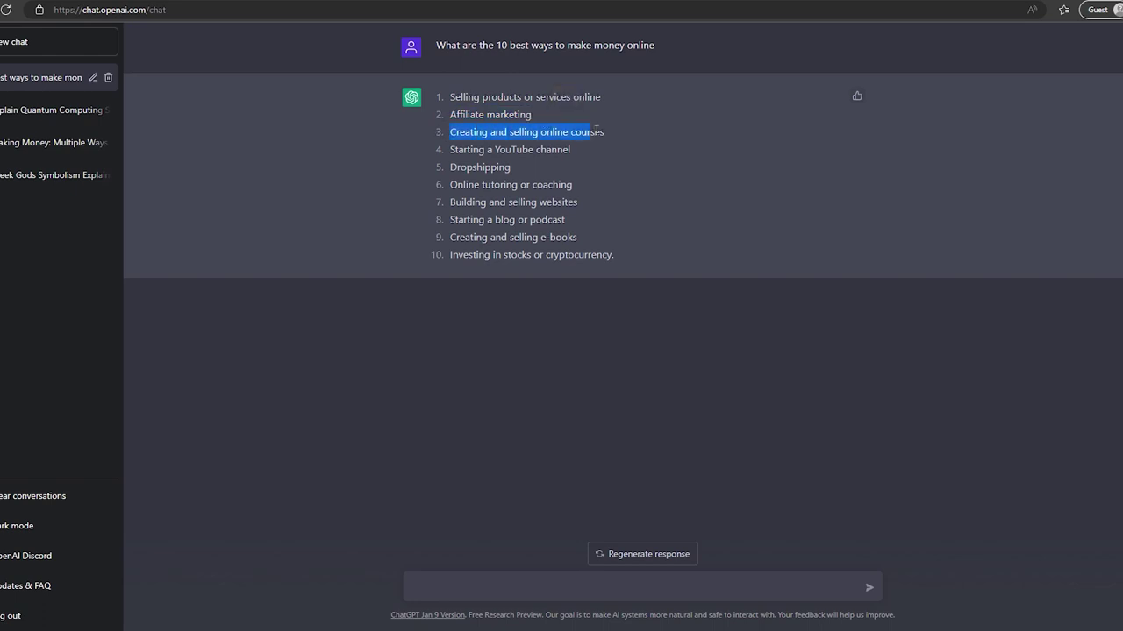
click(603, 129)
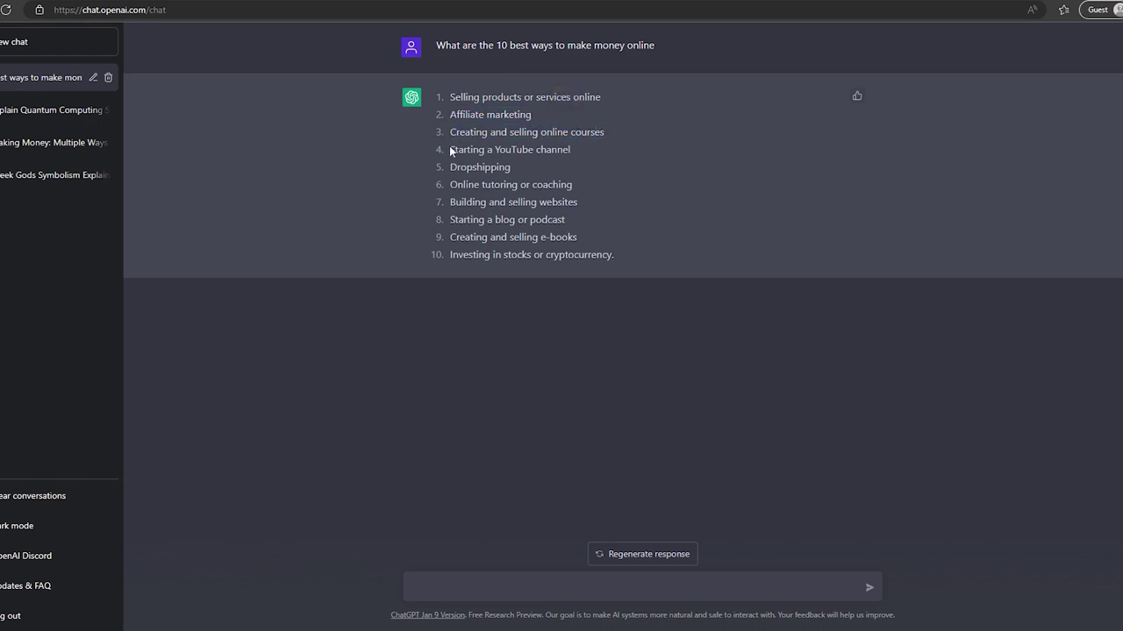
drag(450, 151, 575, 149)
click(574, 149)
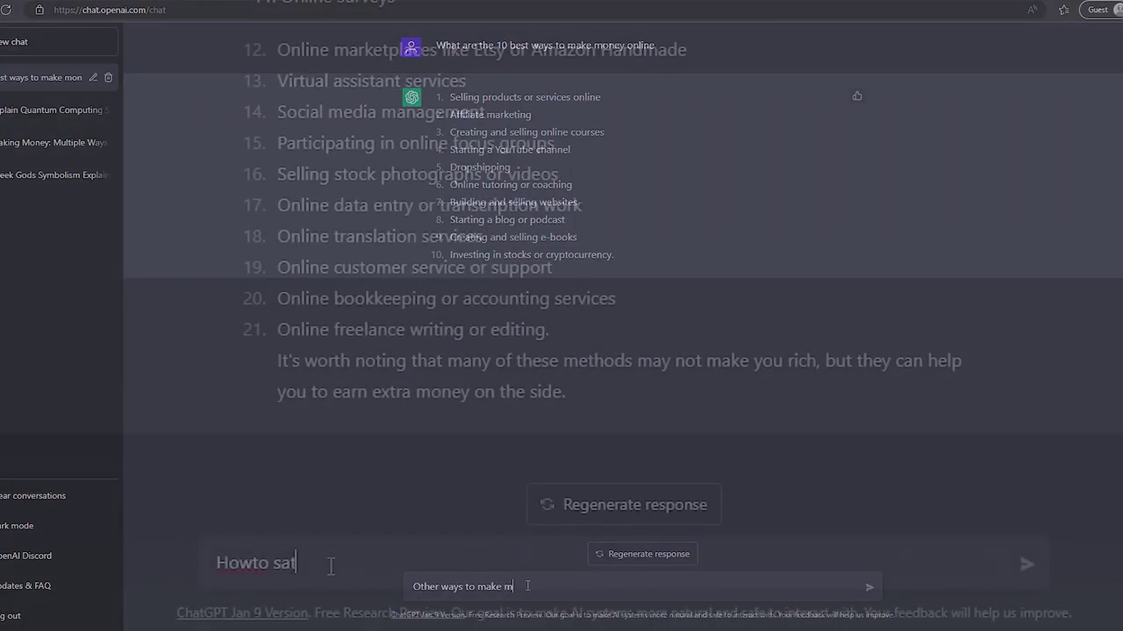
Send the prompt 'How to start making money as a freelancer' to ChatGPT.
text(How to start making money )
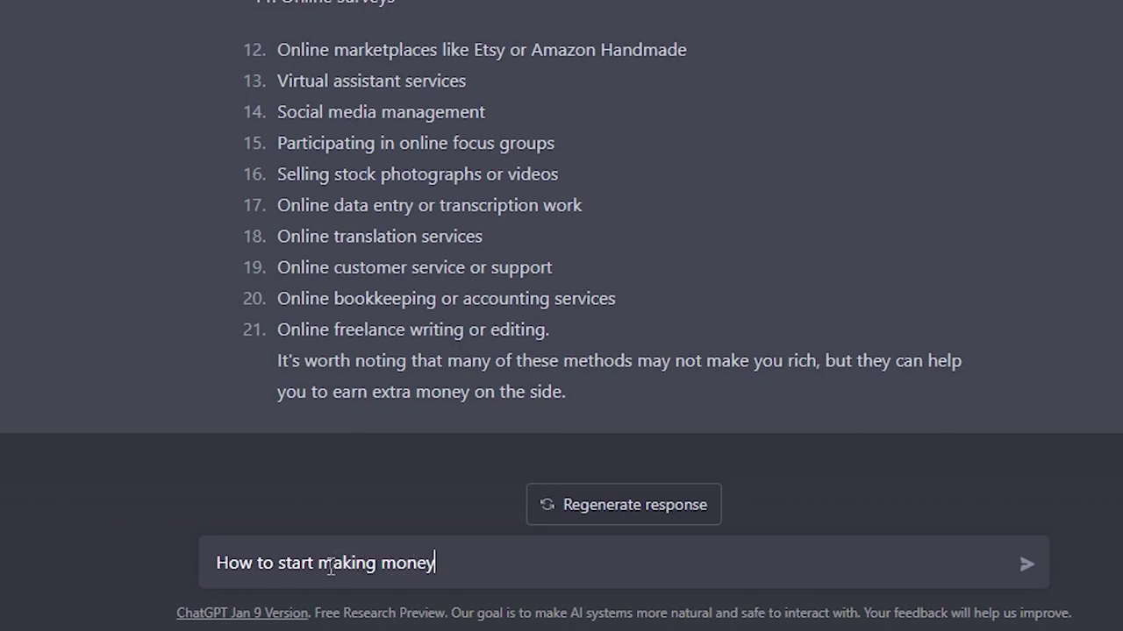
text(as a freelancer)
key(Return)
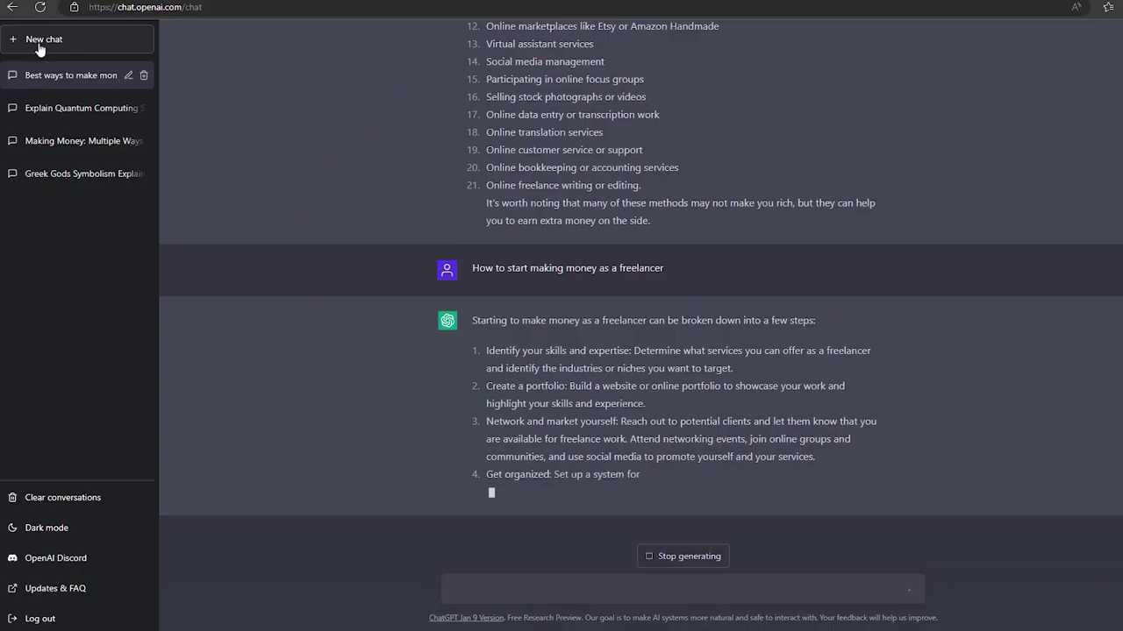
Reopen the 'Best ways to make money online' chat and regenerate the freelancer response.
click(39, 49)
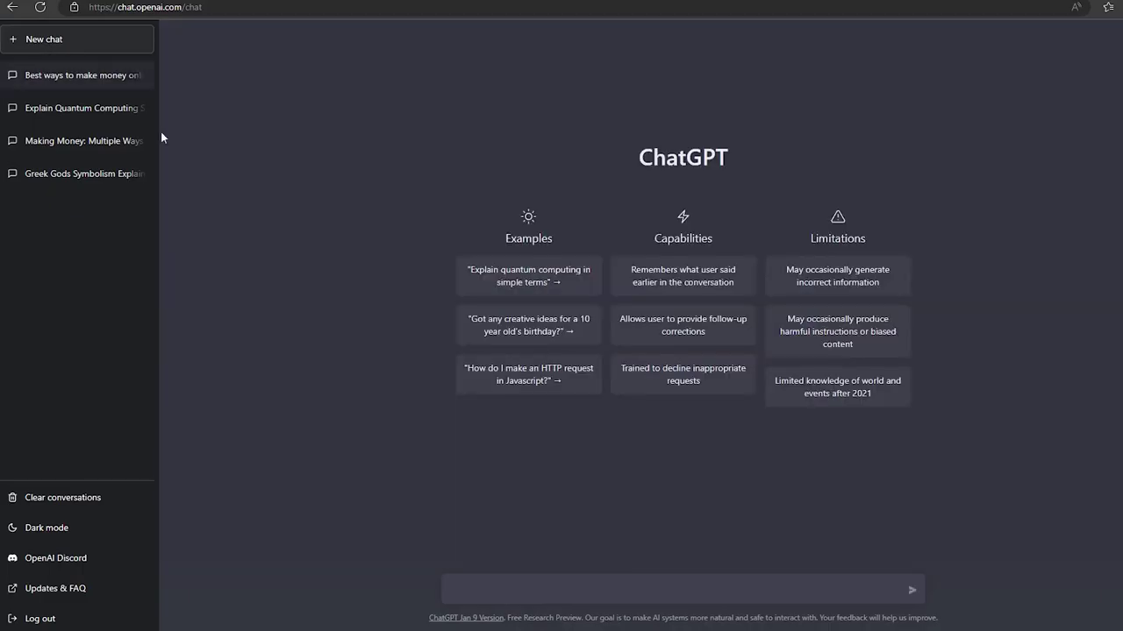
click(102, 84)
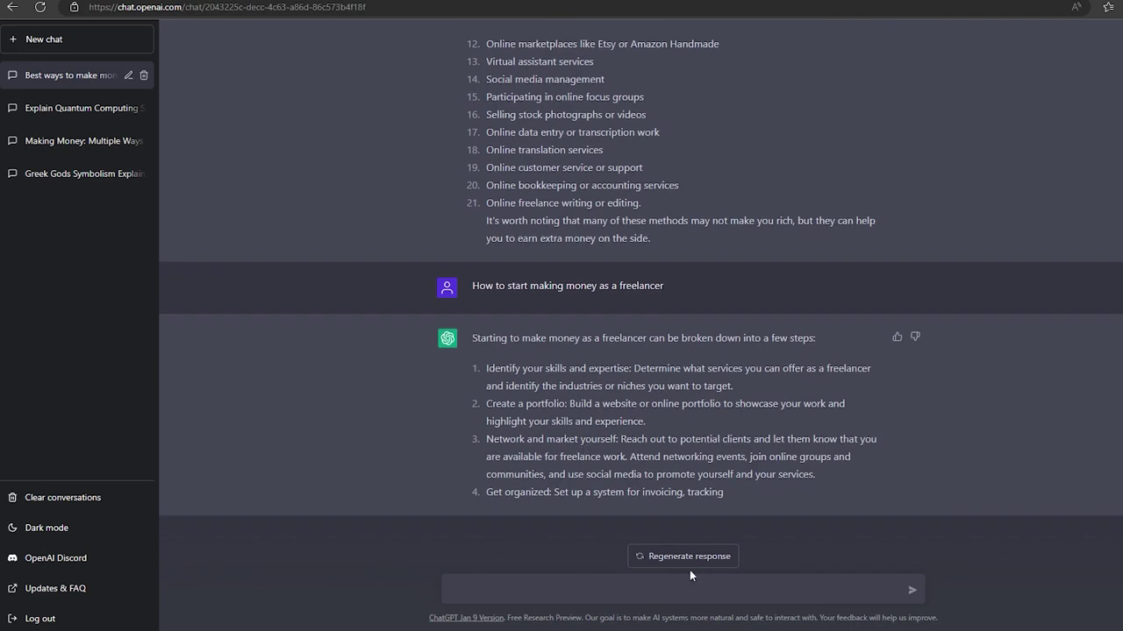
click(688, 567)
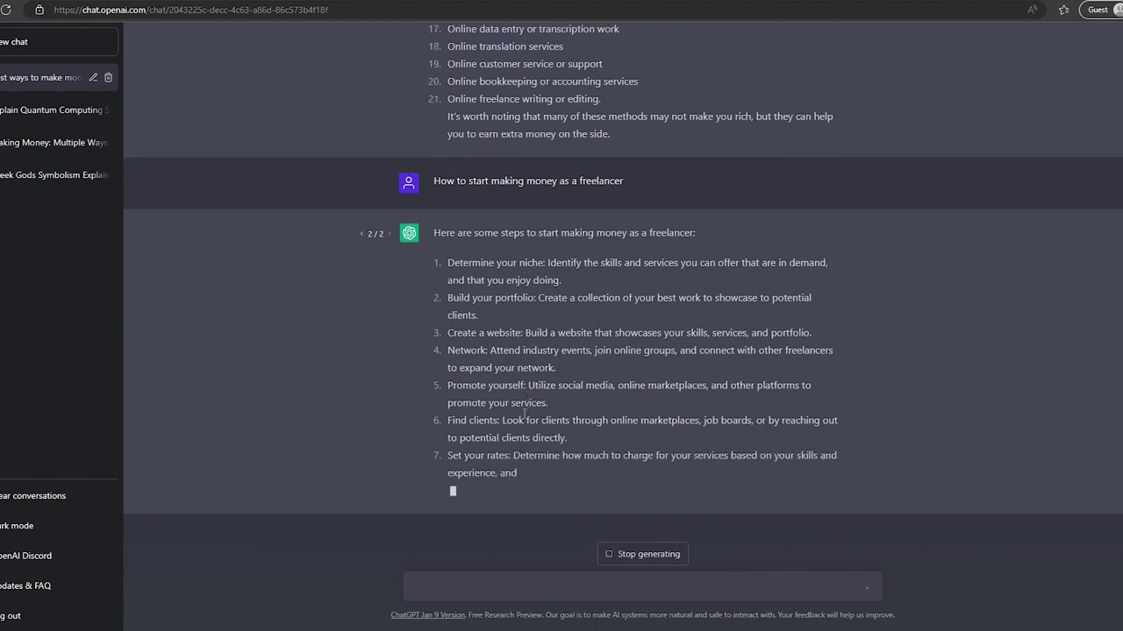
Send the follow-up question 'How to earn money right now?'.
click(468, 585)
text(How to earn money right)
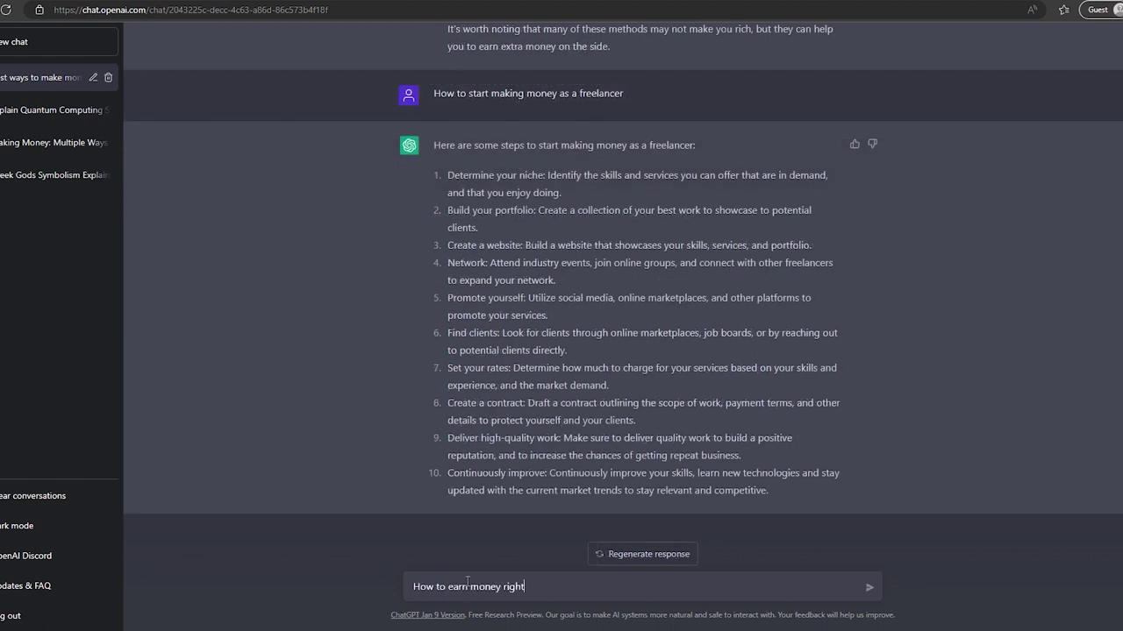
text(?)
key(Return)
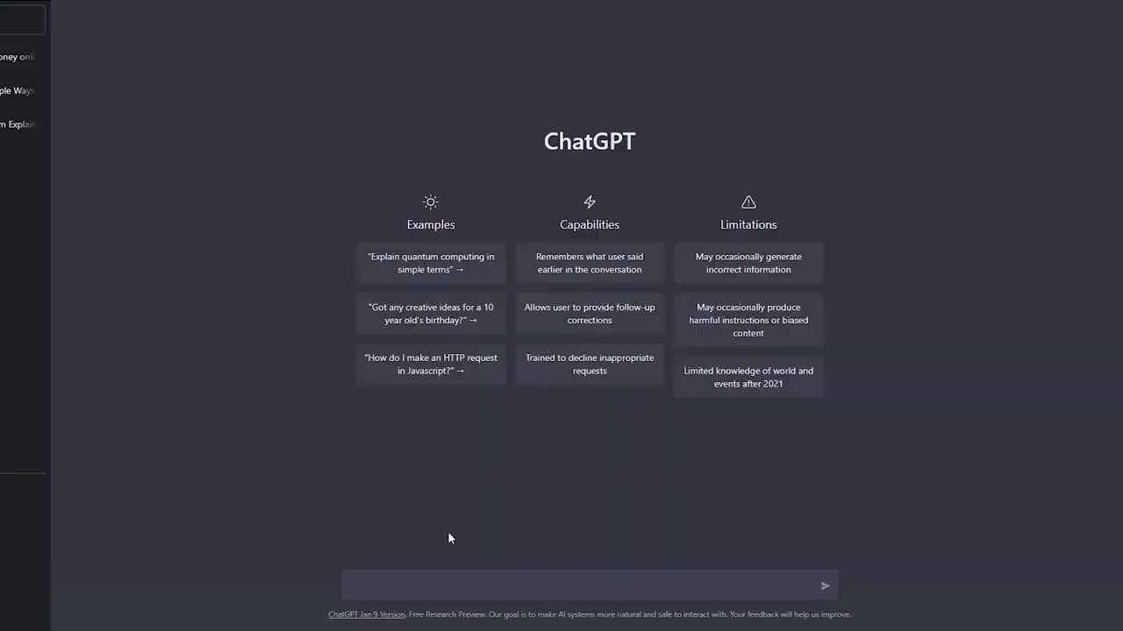
In a new chat, ask 'What are the best books on habits?'.
text(What are the besty)
key(BackSpace)
key(BackSpace)
text(books on habits?)
key(Return)
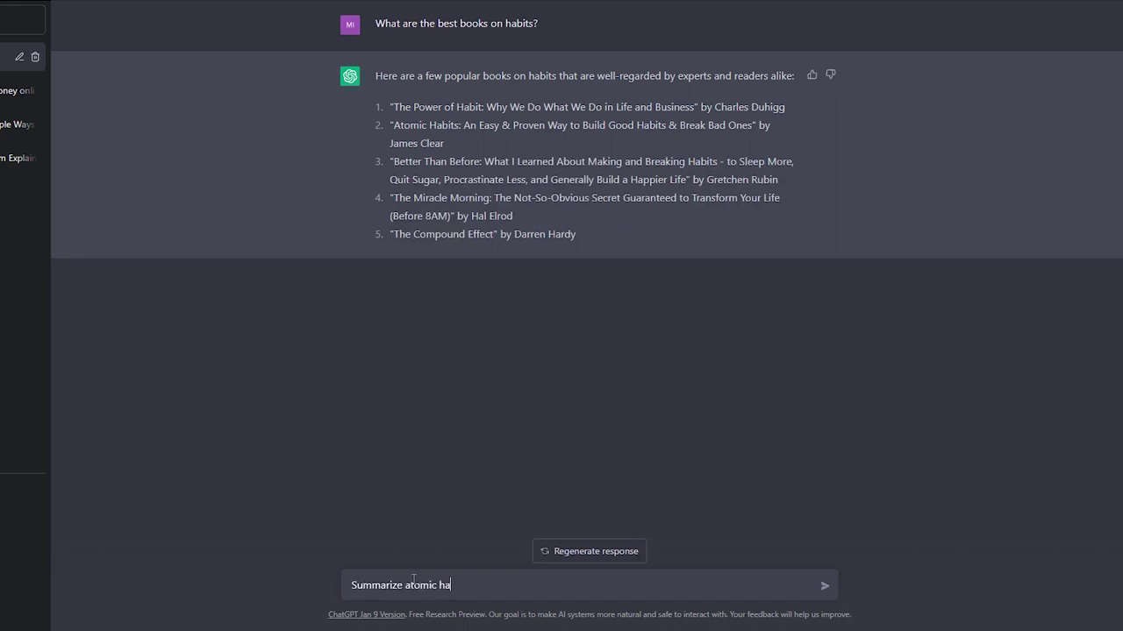
Request the Atomic Habits book summary, then select the finished summary and deselect it.
text(its book)
key(Return)
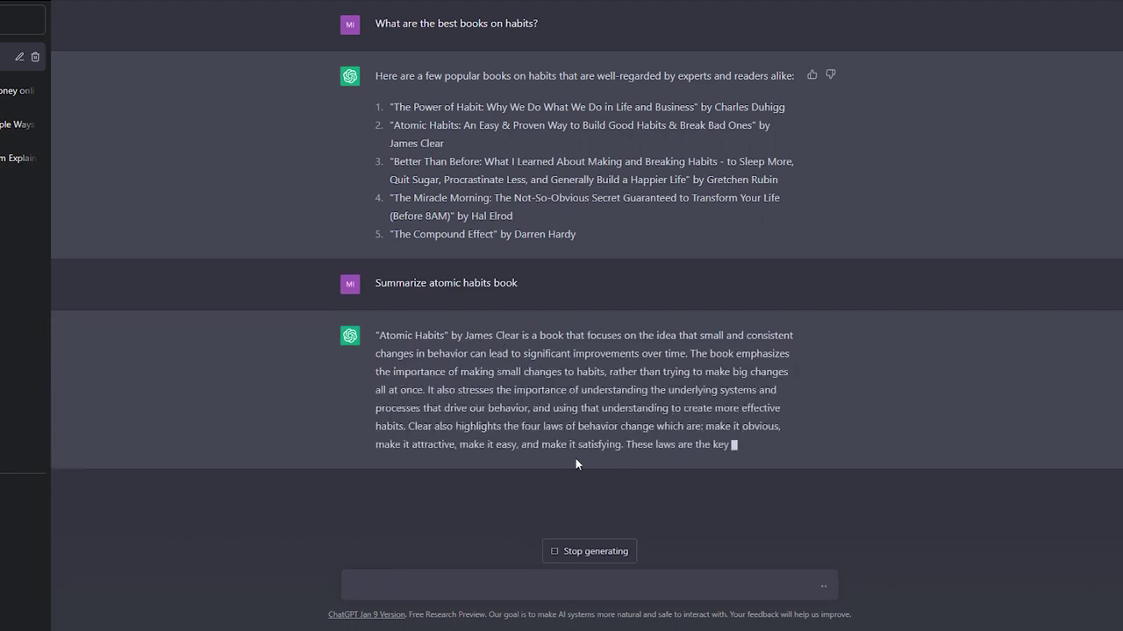
right_click(586, 438)
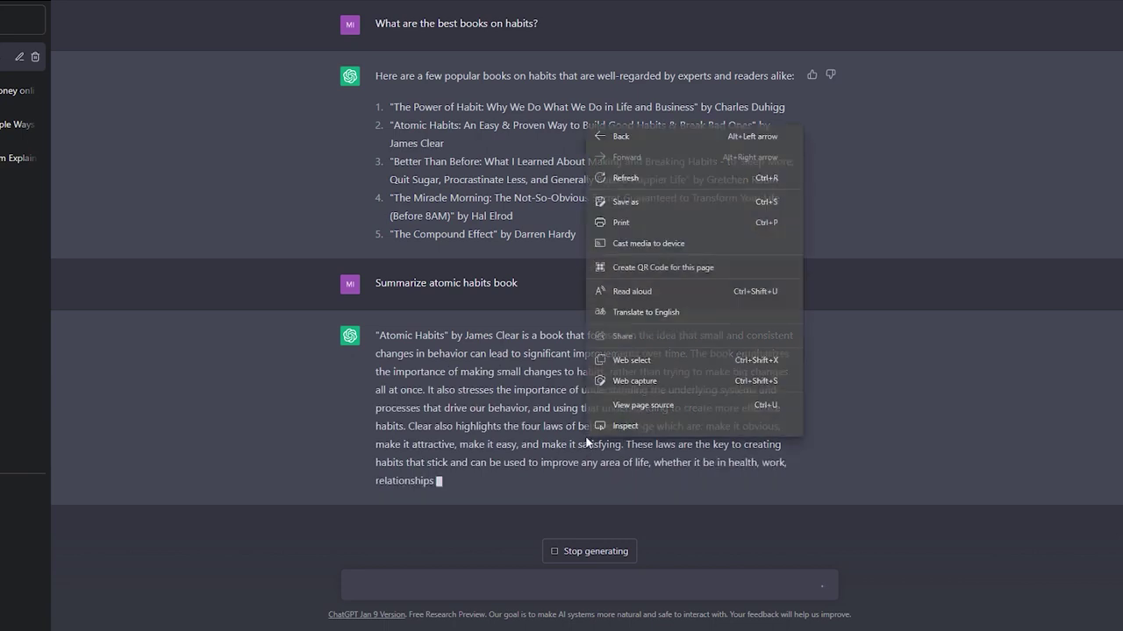
click(518, 443)
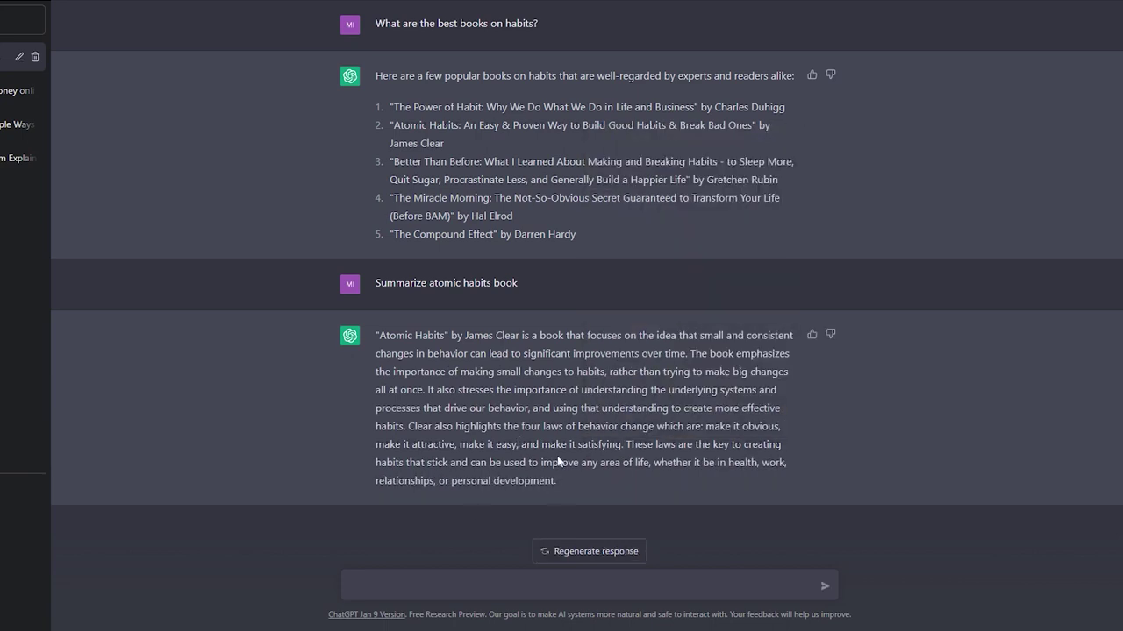
drag(376, 337, 568, 494)
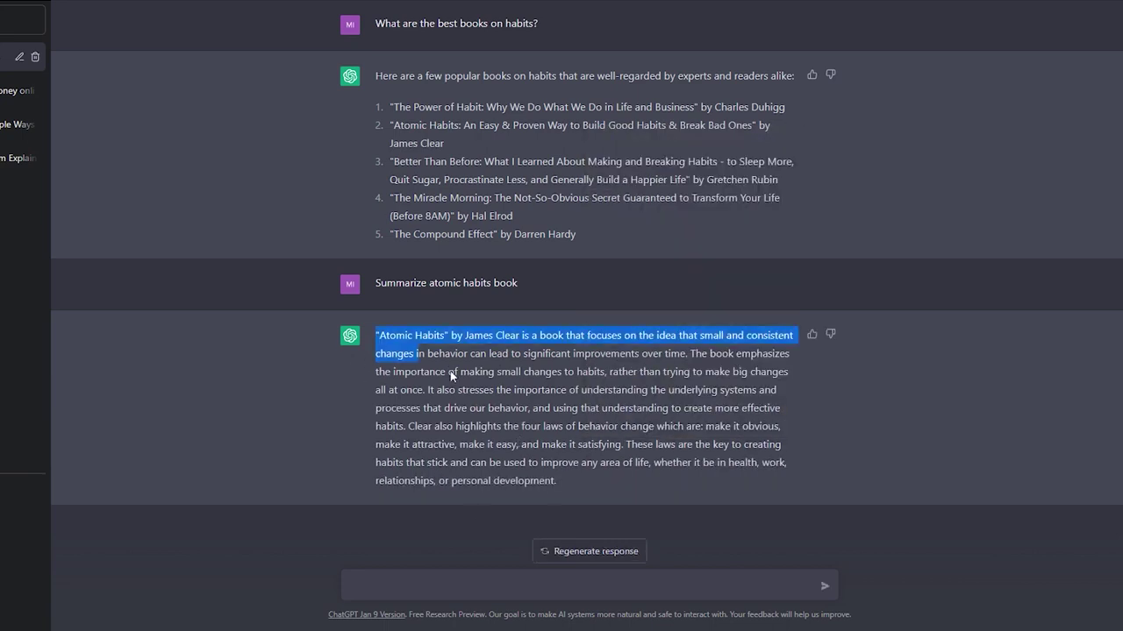
click(575, 486)
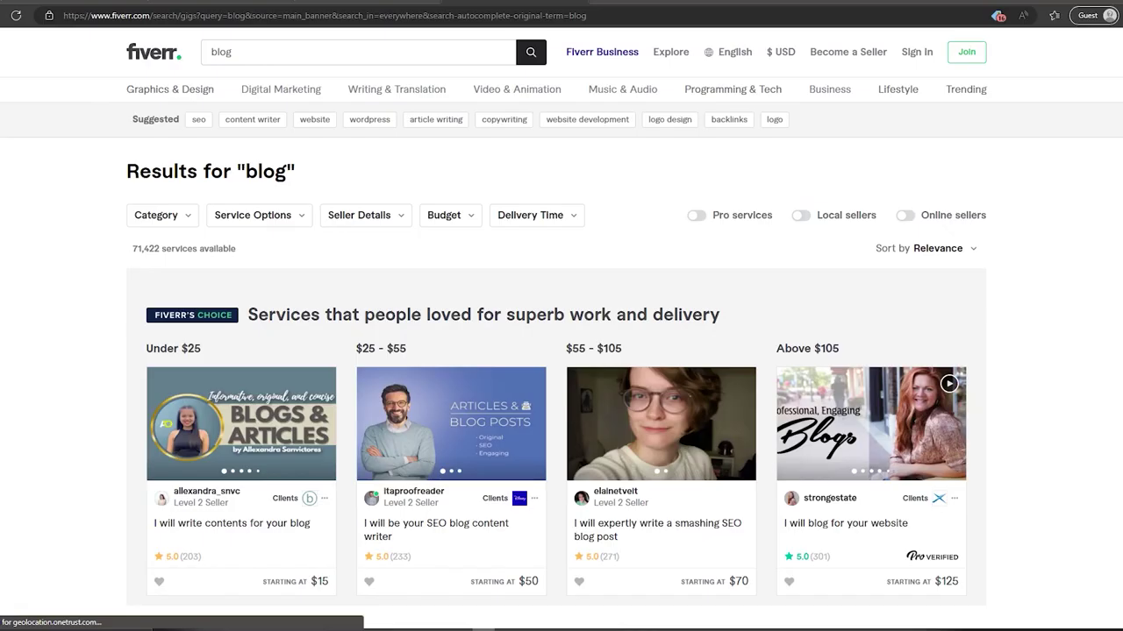
Scroll through Fiverr's blog-writing gig results and their starting prices.
scroll(562, 351, down, 3)
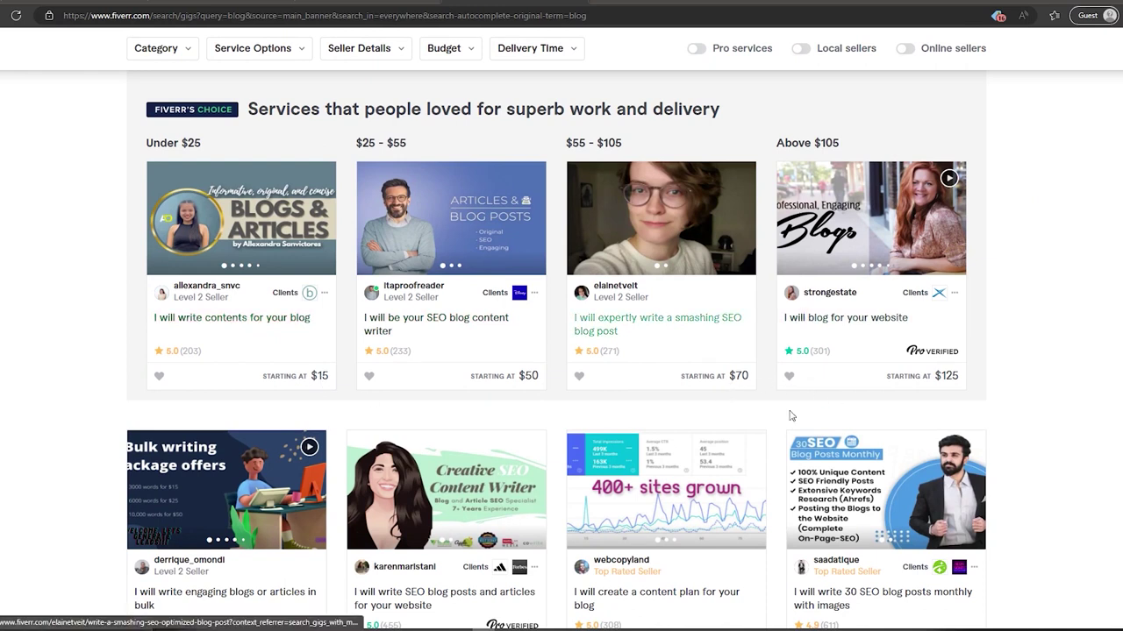
scroll(845, 318, down, 4)
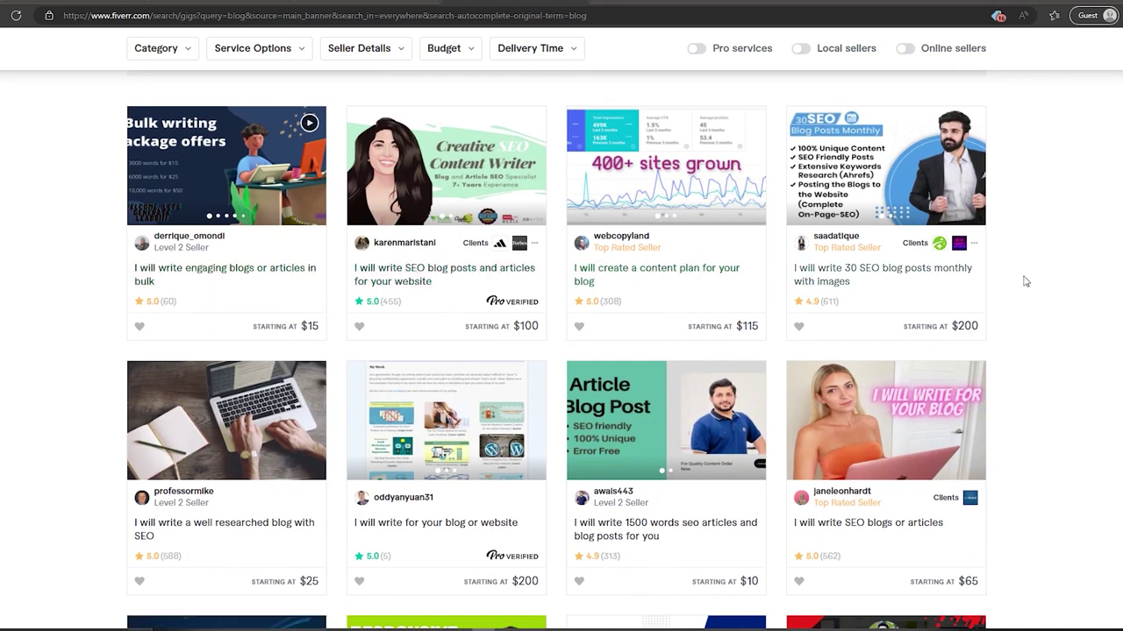
scroll(556, 351, down, 4)
scroll(556, 351, down, 3)
scroll(556, 351, down, 2)
scroll(556, 351, down, 1)
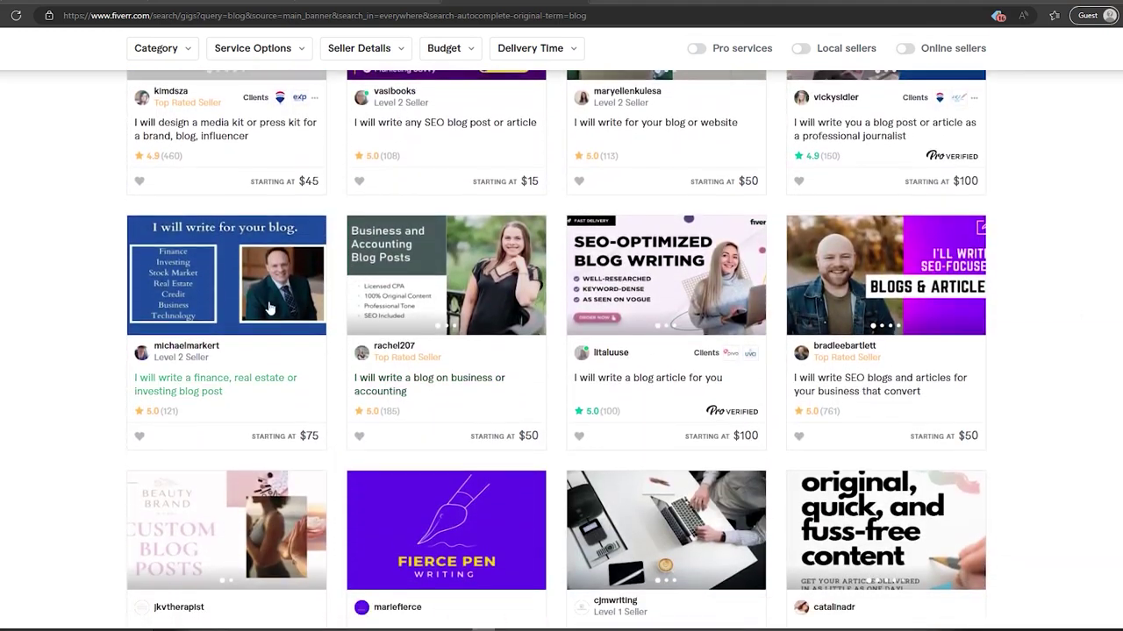
scroll(1013, 320, down, 3)
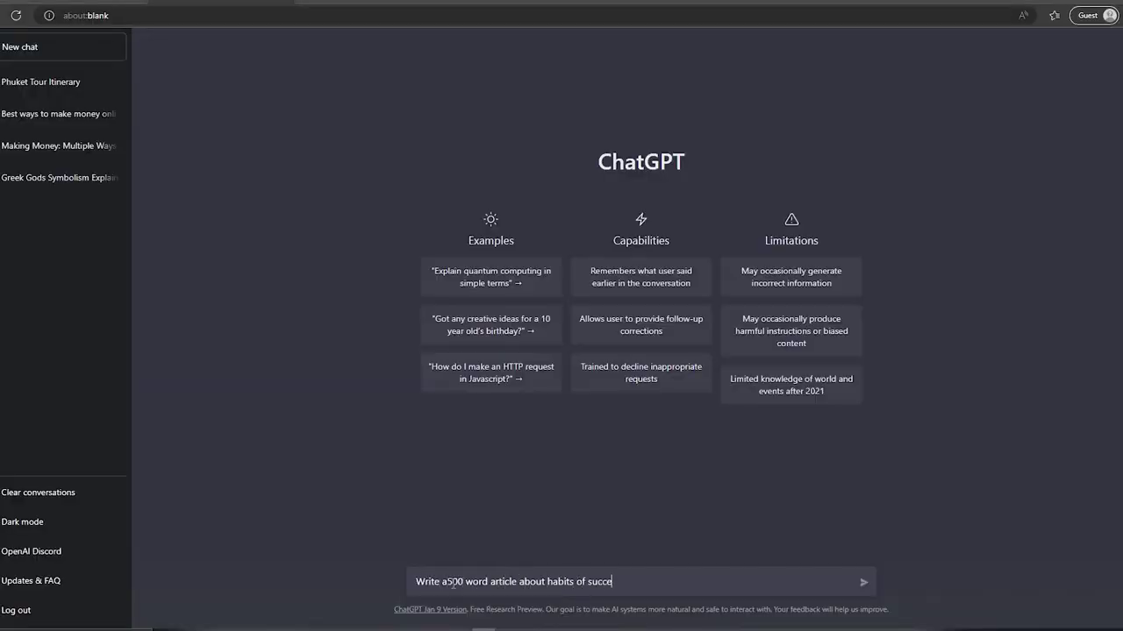
Send the 500-word article request and a follow-up headlined '10 habits of Highly Successful People'.
text(eople)
key(Return)
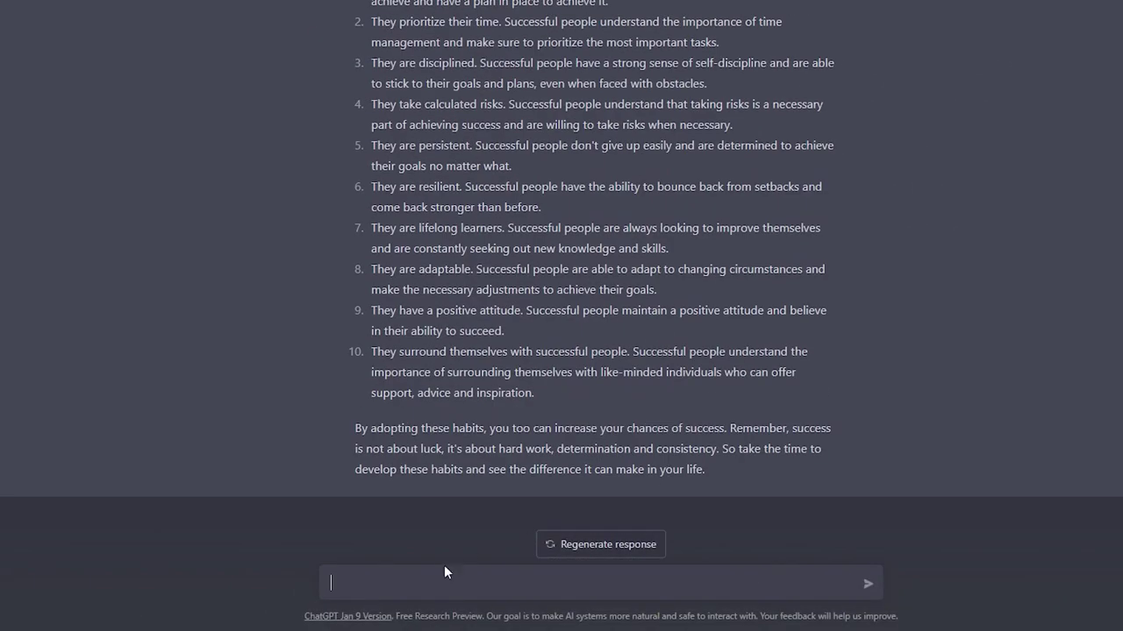
text(Headline: 10 habits of Highly Successful People)
key(shift+Return)
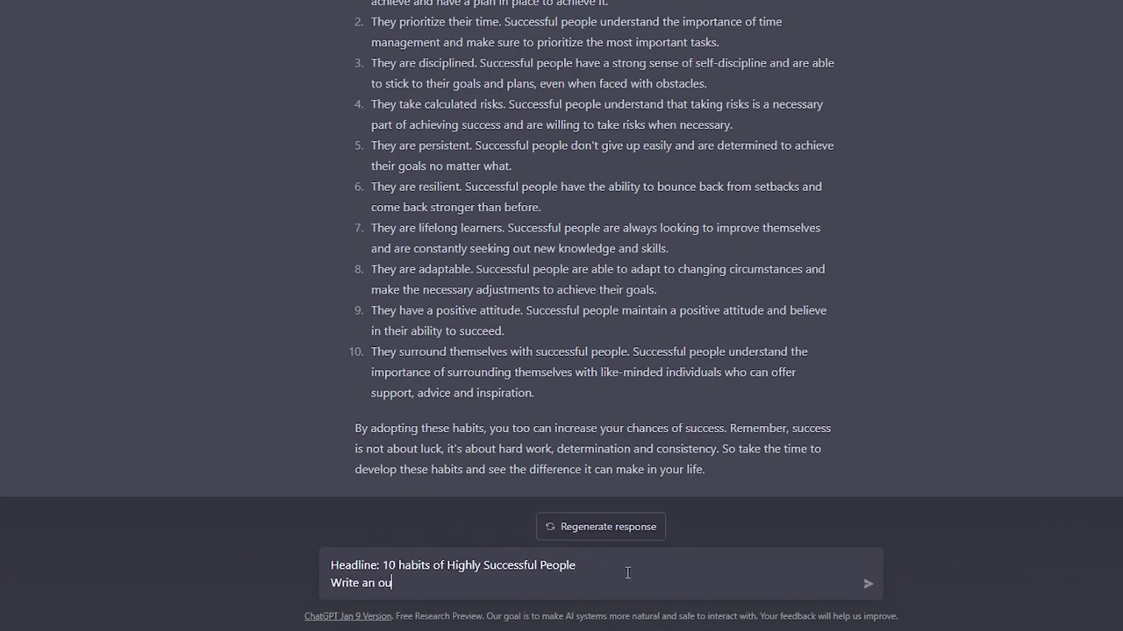
key(Return)
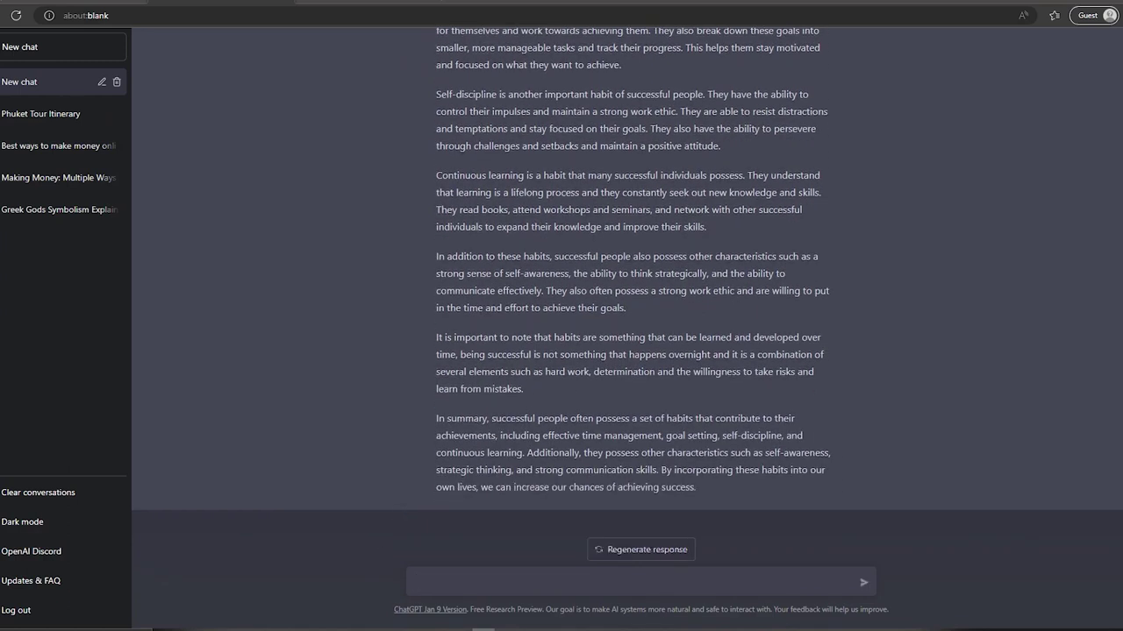
Select the generated article reply, clear the selection, and scroll through it.
scroll(567, 185, up, 3)
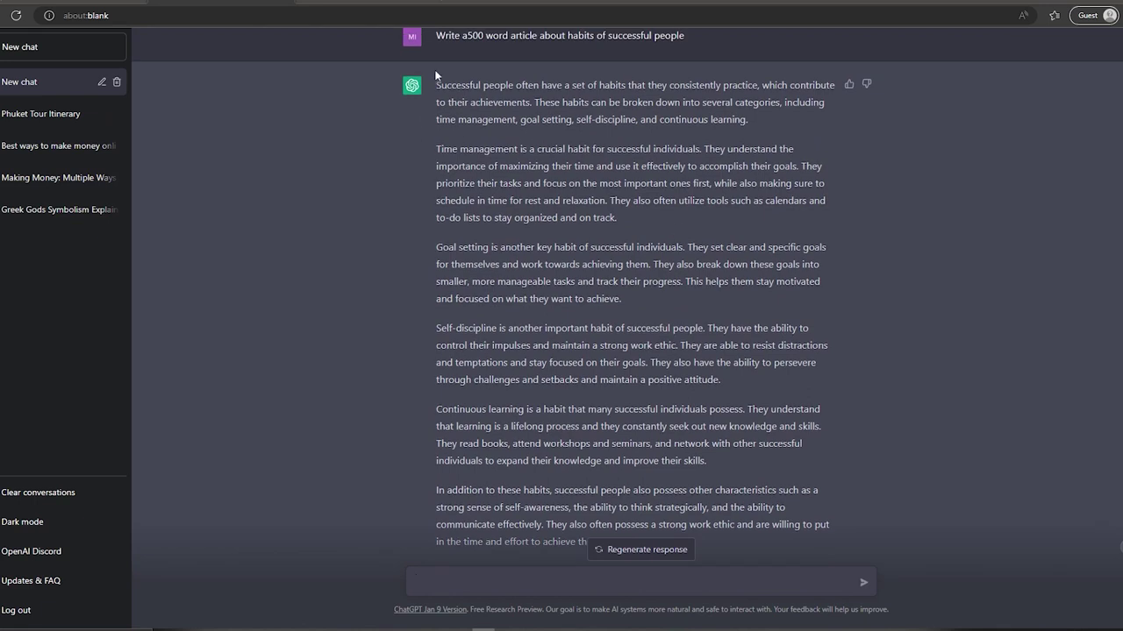
drag(439, 81, 743, 535)
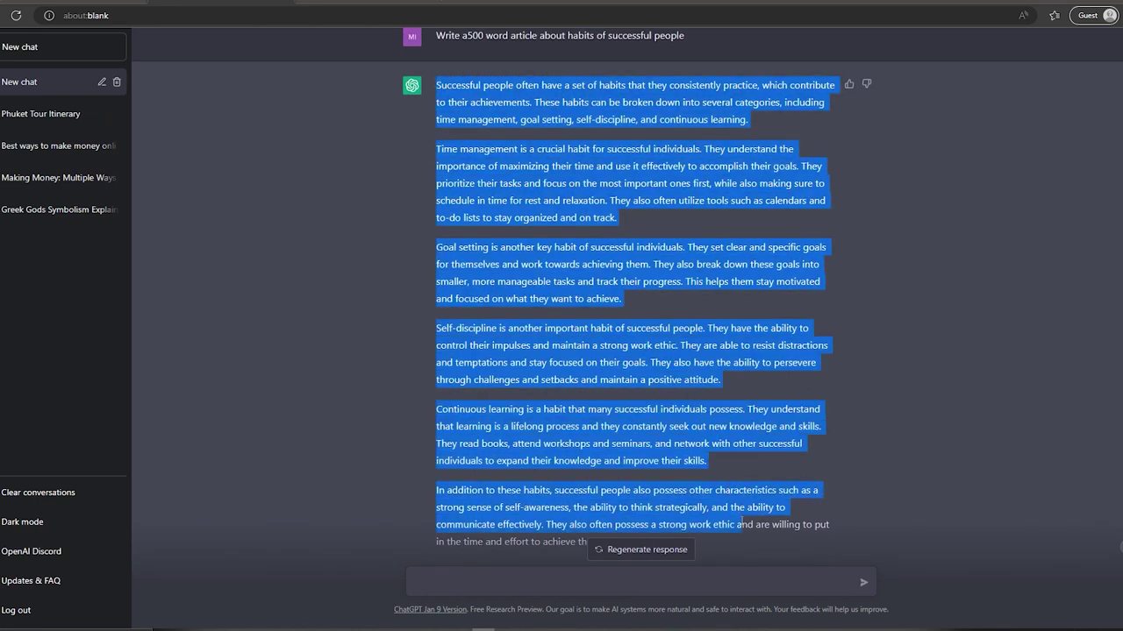
drag(751, 577, 701, 497)
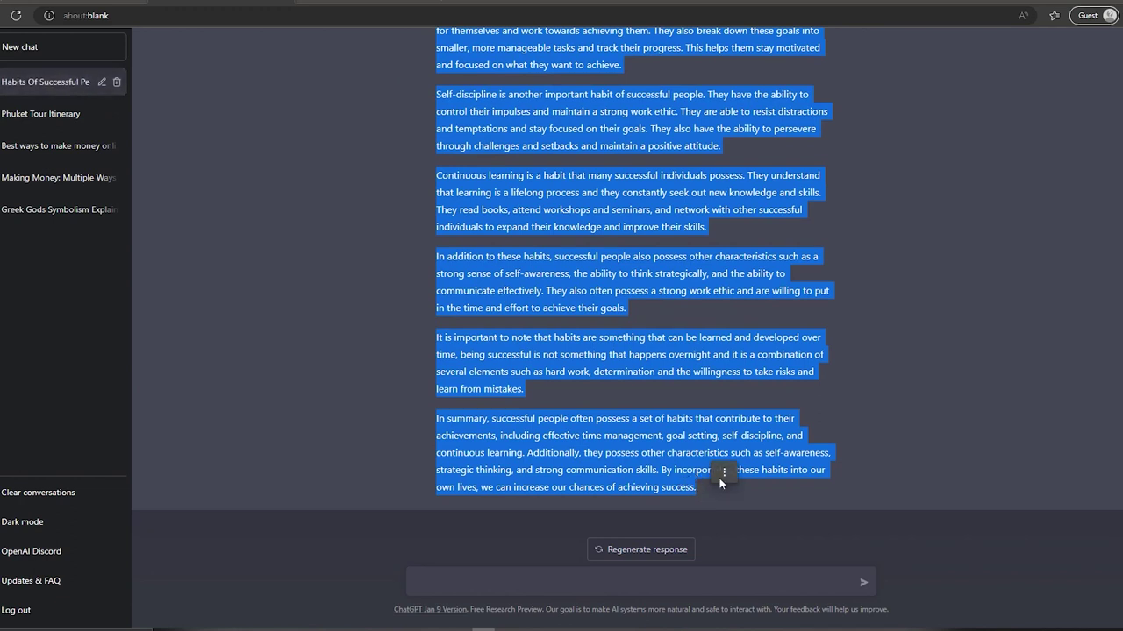
scroll(816, 232, up, 3)
click(816, 232)
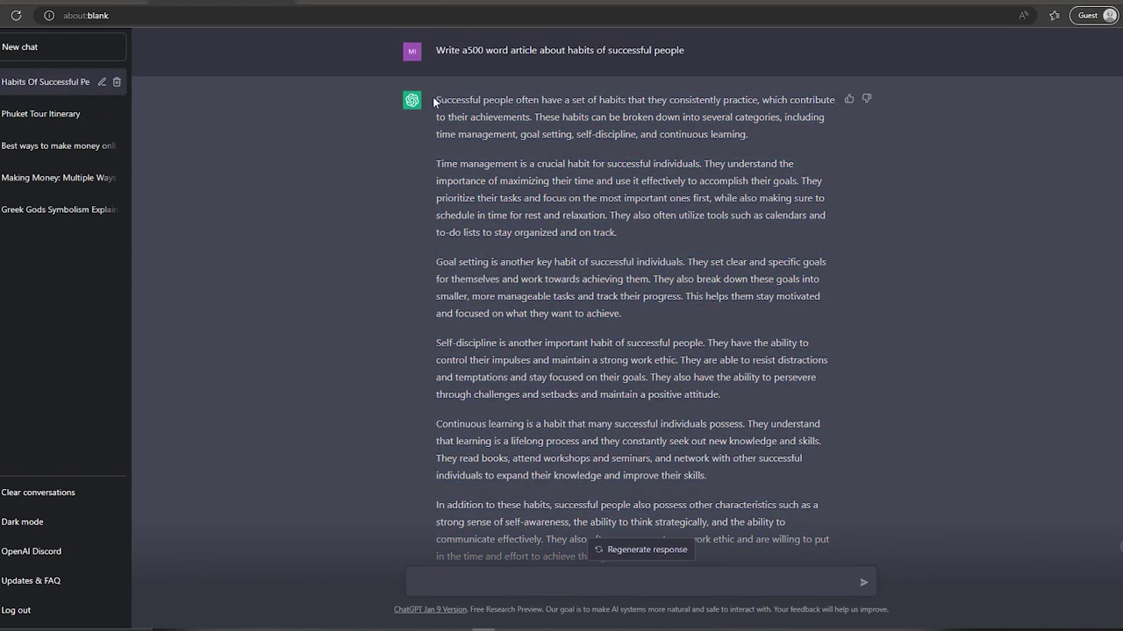
scroll(869, 413, down, 3)
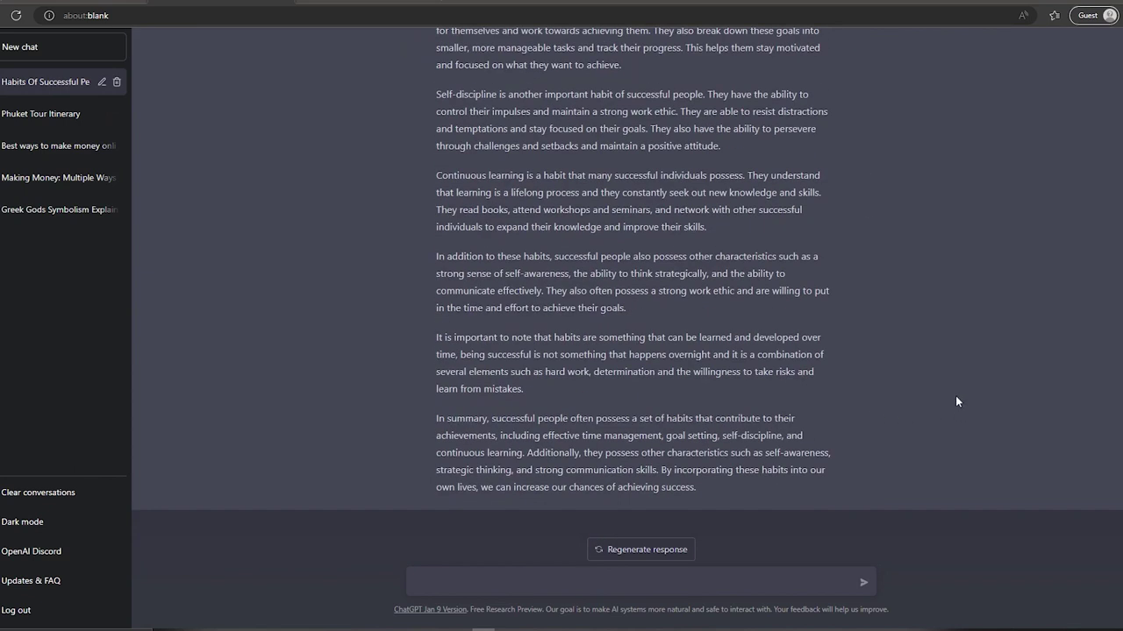
scroll(632, 307, up, 3)
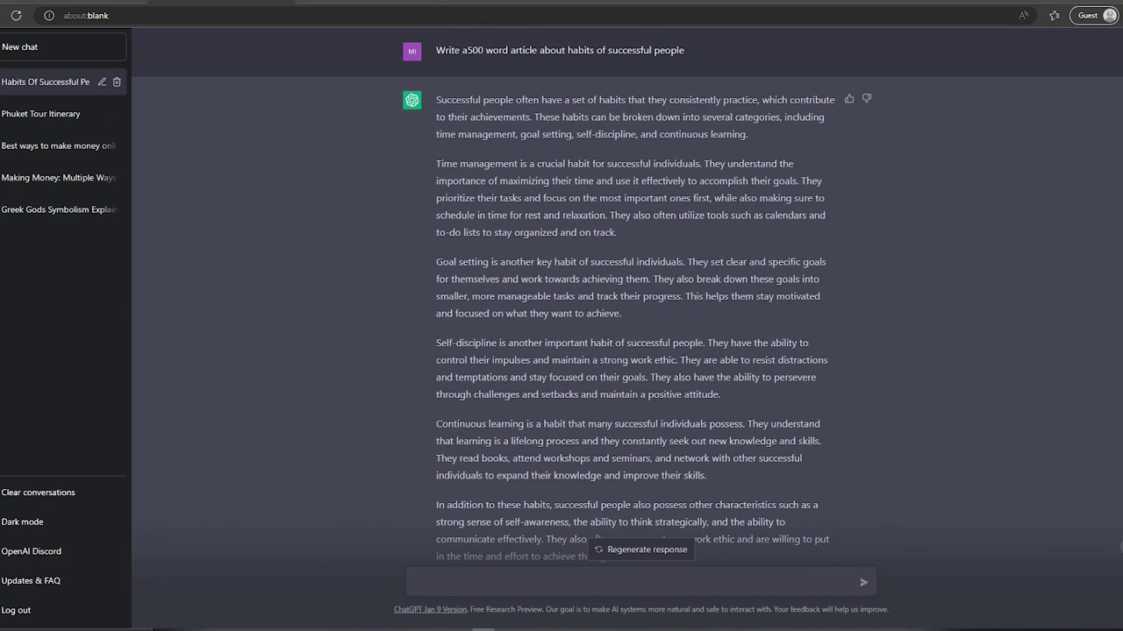
scroll(836, 476, down, 3)
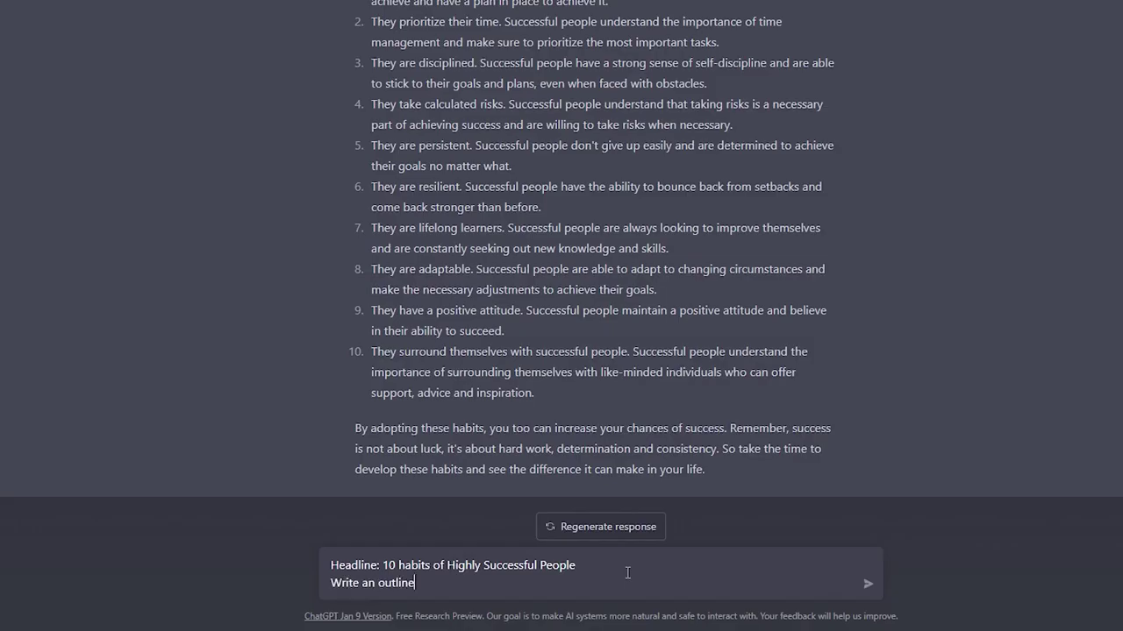
Send the request for an outline of the article '10 habits of Highly Successful People'.
key(Return)
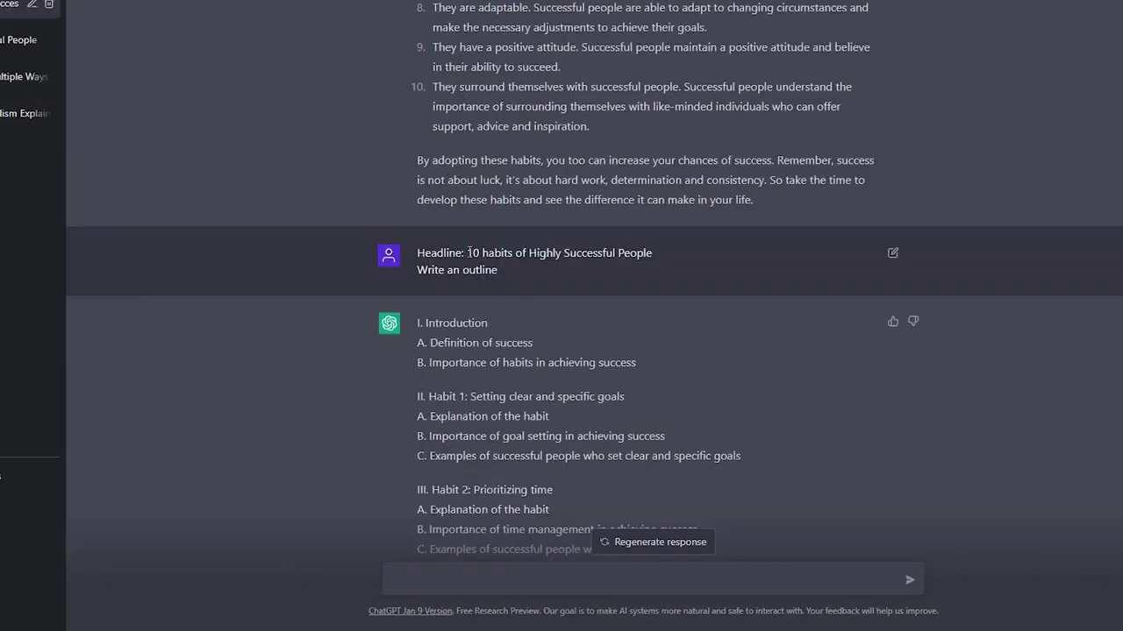
Start a new prompt with the pasted headline followed by a 'Structure:' line.
mouse_move(467, 252)
mouse_down()
mouse_move(664, 261)
mouse_move(660, 250)
mouse_up()
key(ctrl+c)
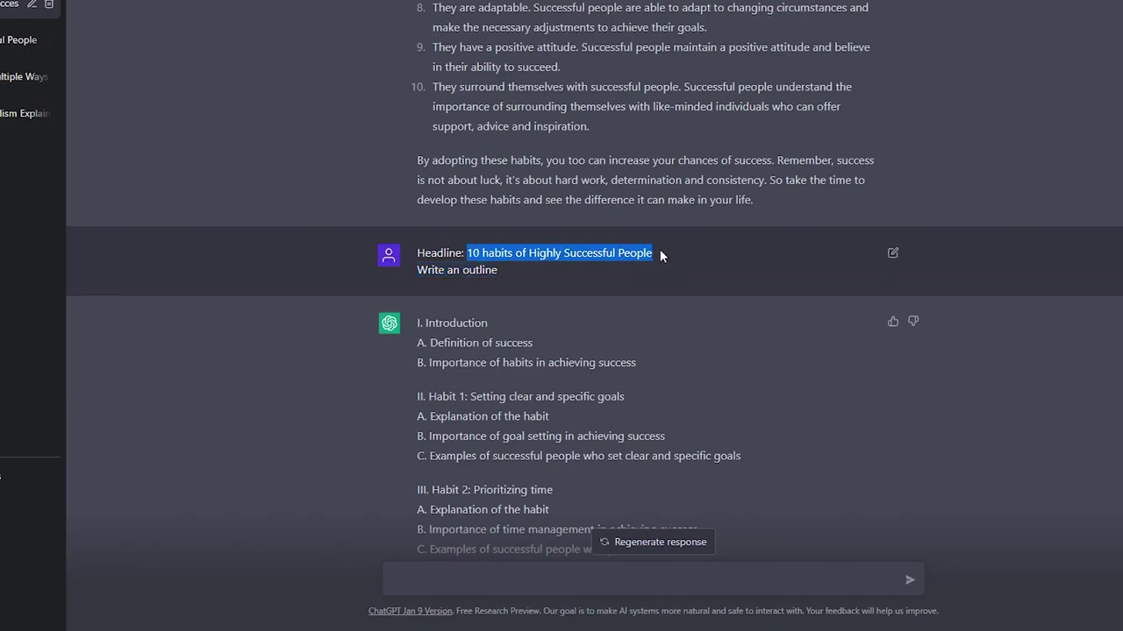
click(477, 588)
key(ctrl+v)
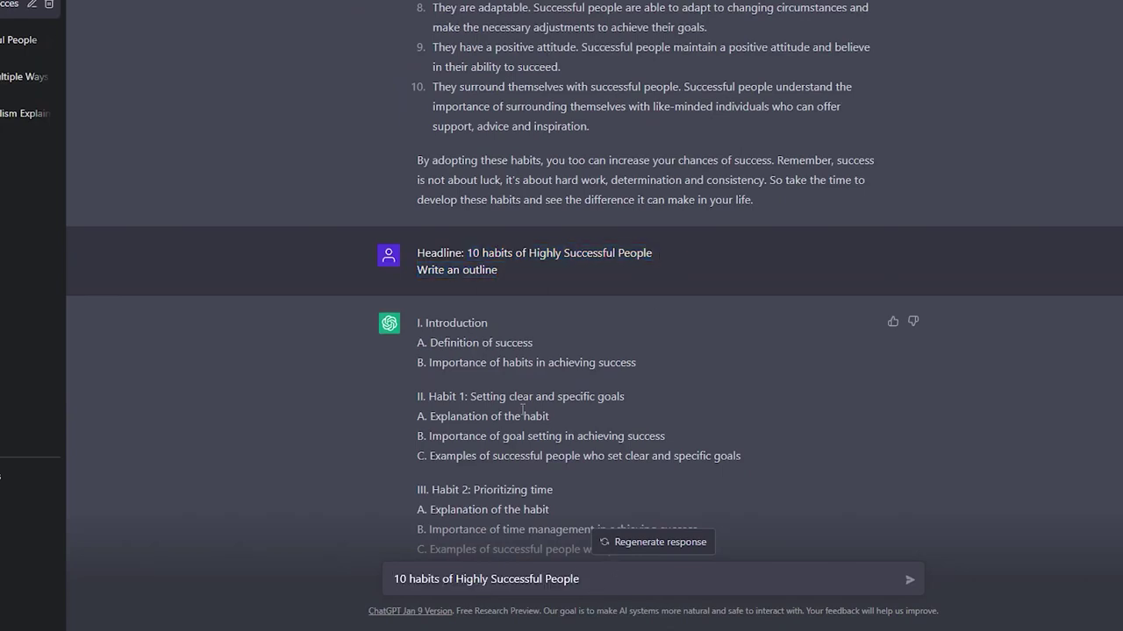
key(shift+Return)
key(shift+Return)
text(Structure:)
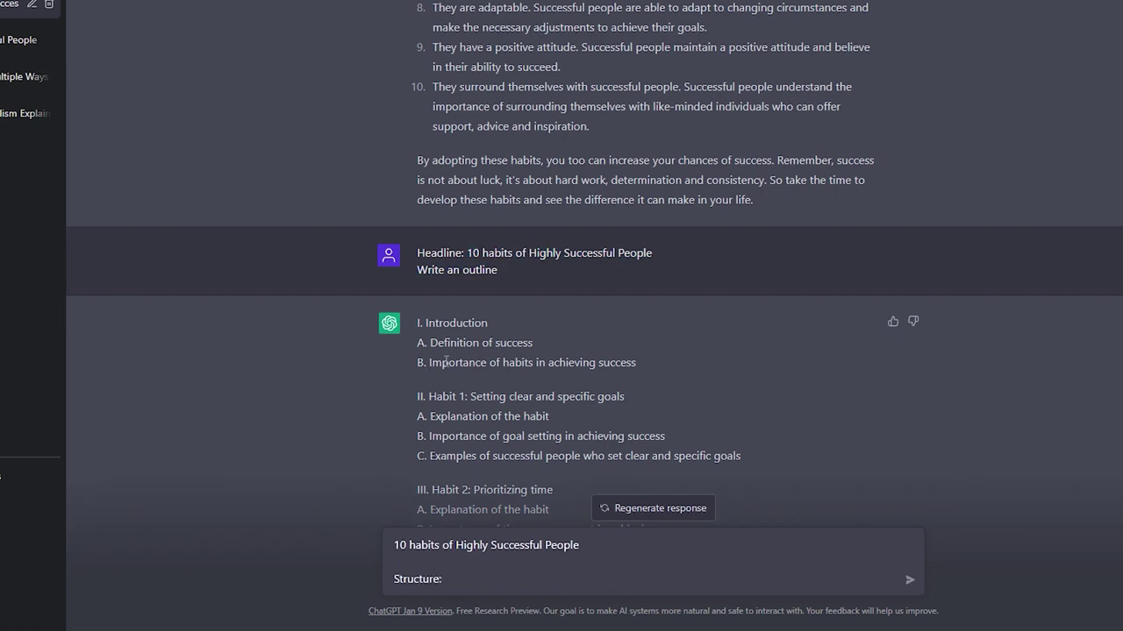
Add the two Introduction outline points as dashed items and send the introduction request.
drag(432, 341, 637, 363)
key(ctrl+c)
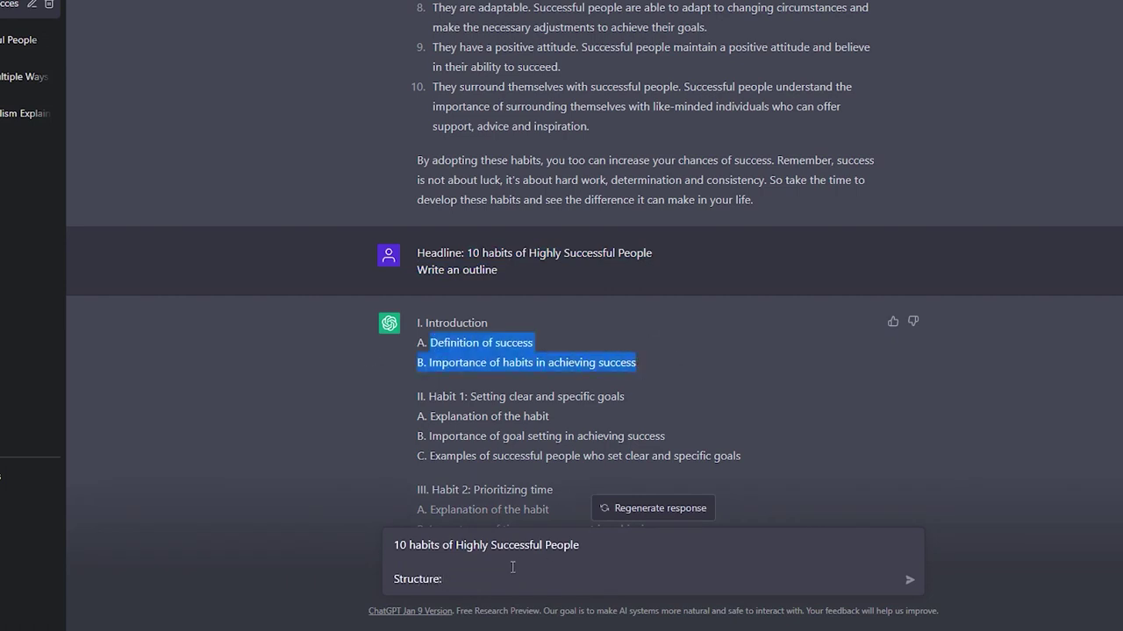
click(510, 570)
key(shift+Return)
key(ctrl+v)
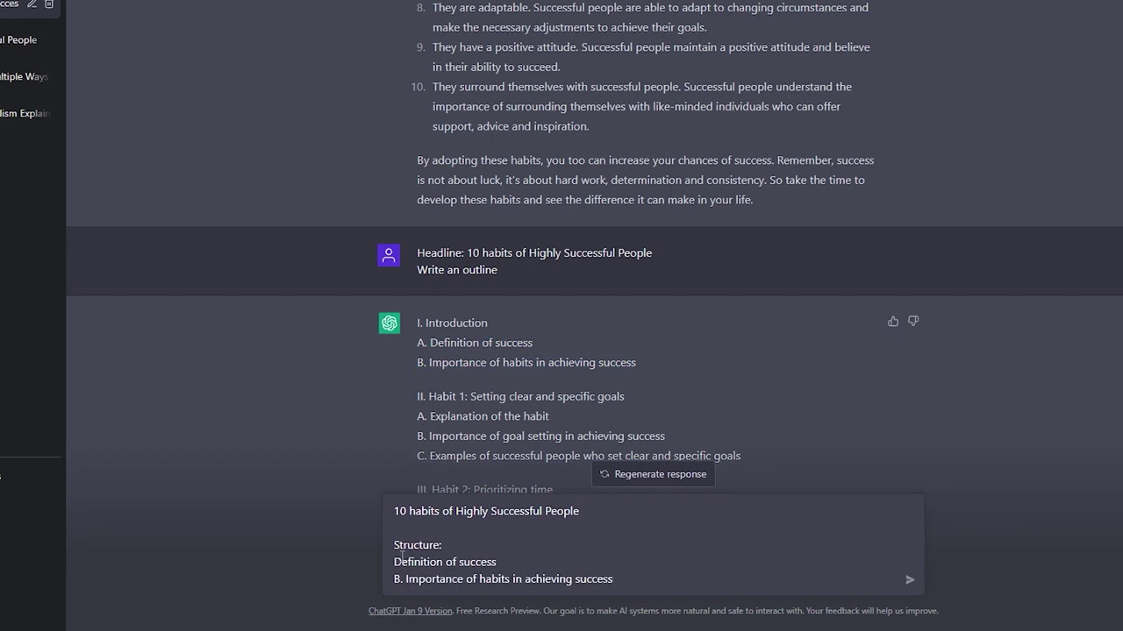
key(BackSpace)
text(-)
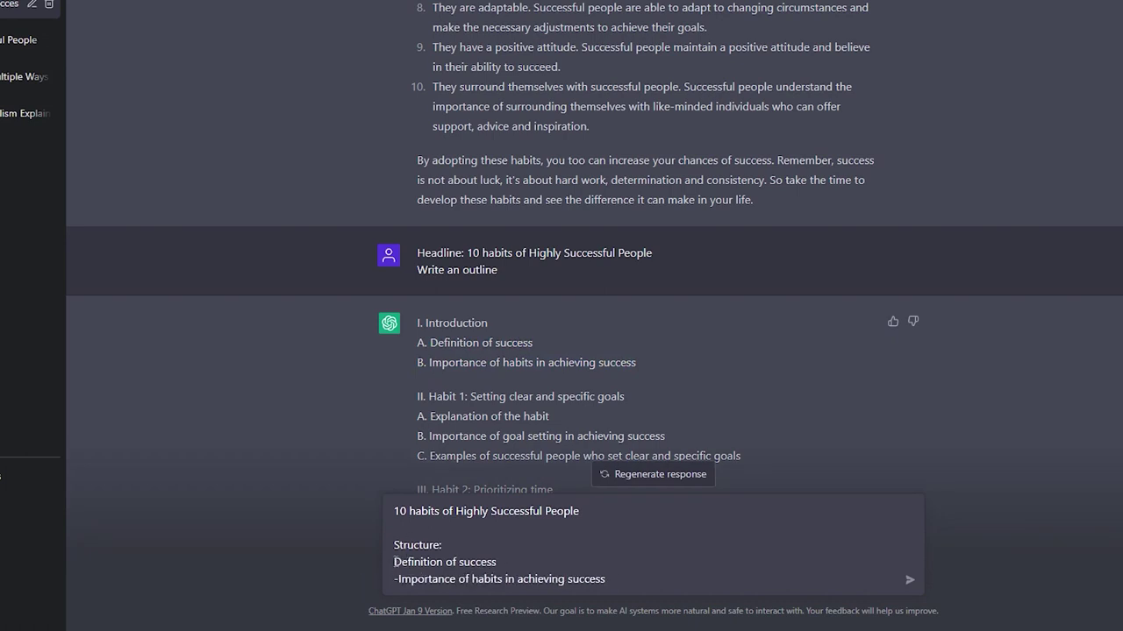
text(-)
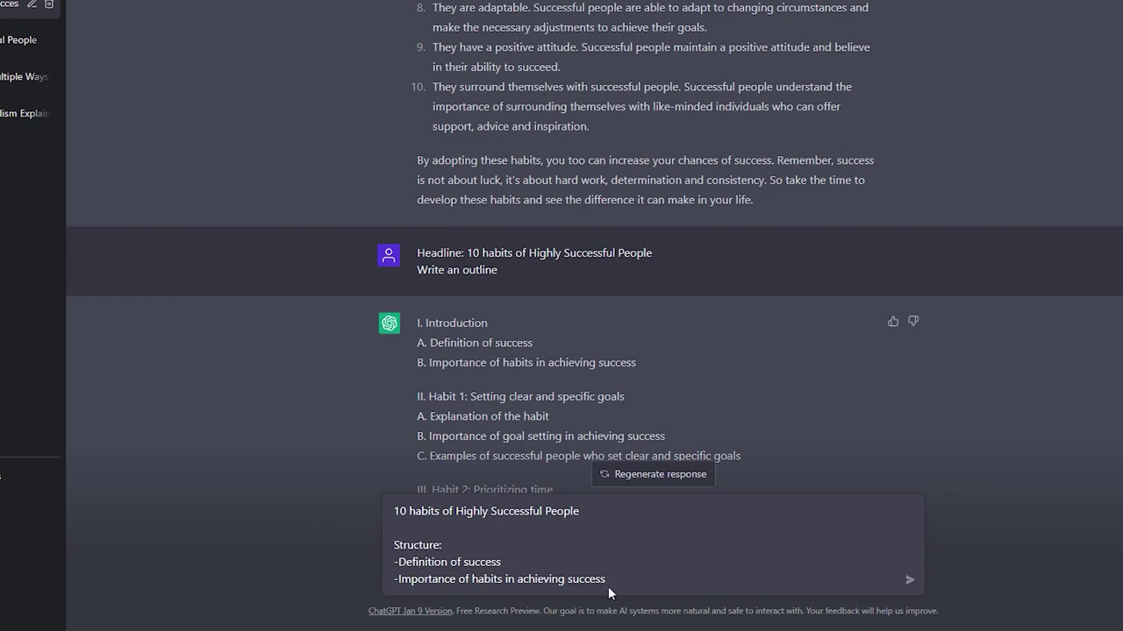
key(shift+Return)
key(shift+Return)
text(Write an introduction for a blog article)
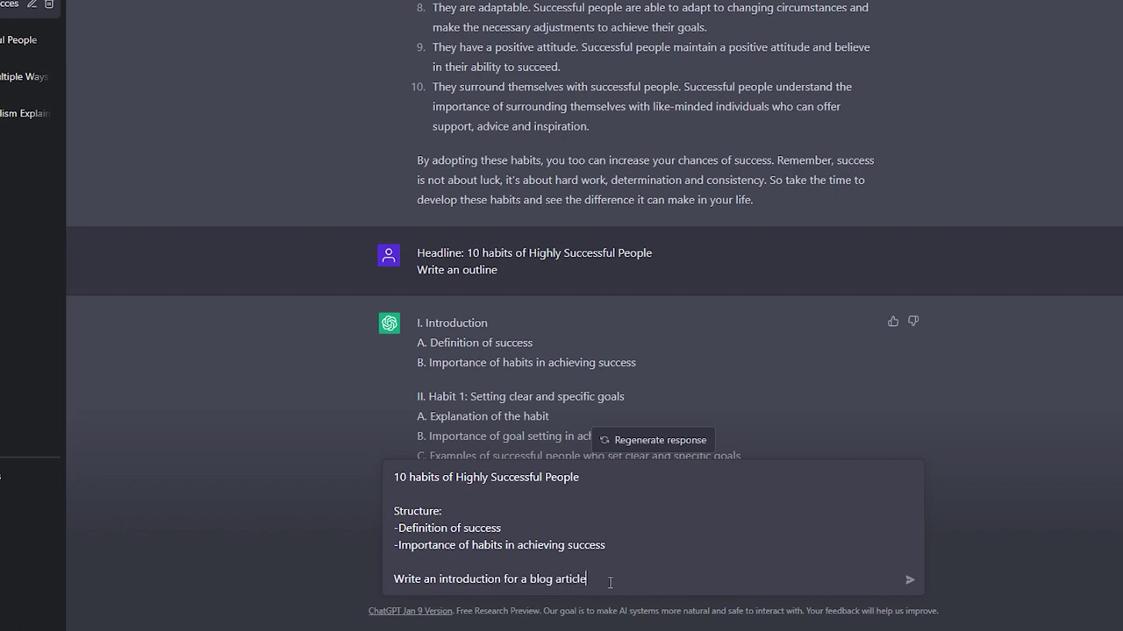
key(Return)
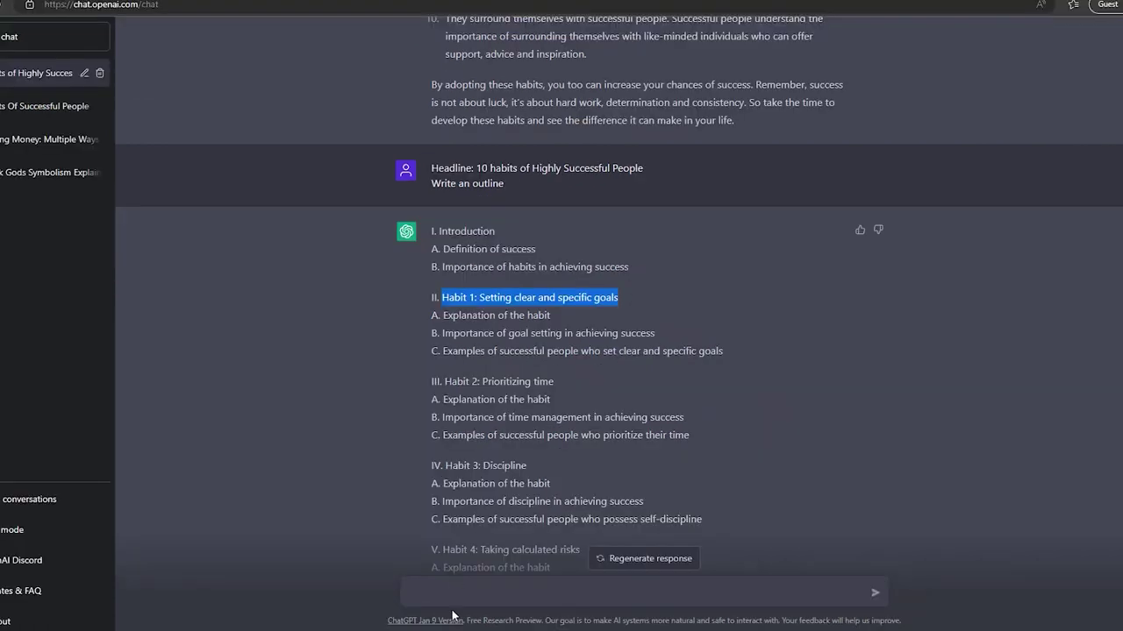
Start a prompt with the Habit 1 heading wrapped as 'Headline: "..."'.
click(455, 593)
text(Habit 1: Setting clear and specific goals)
key(Home)
text(Headline: ")
click(683, 593)
text(")
key(shift+Return)
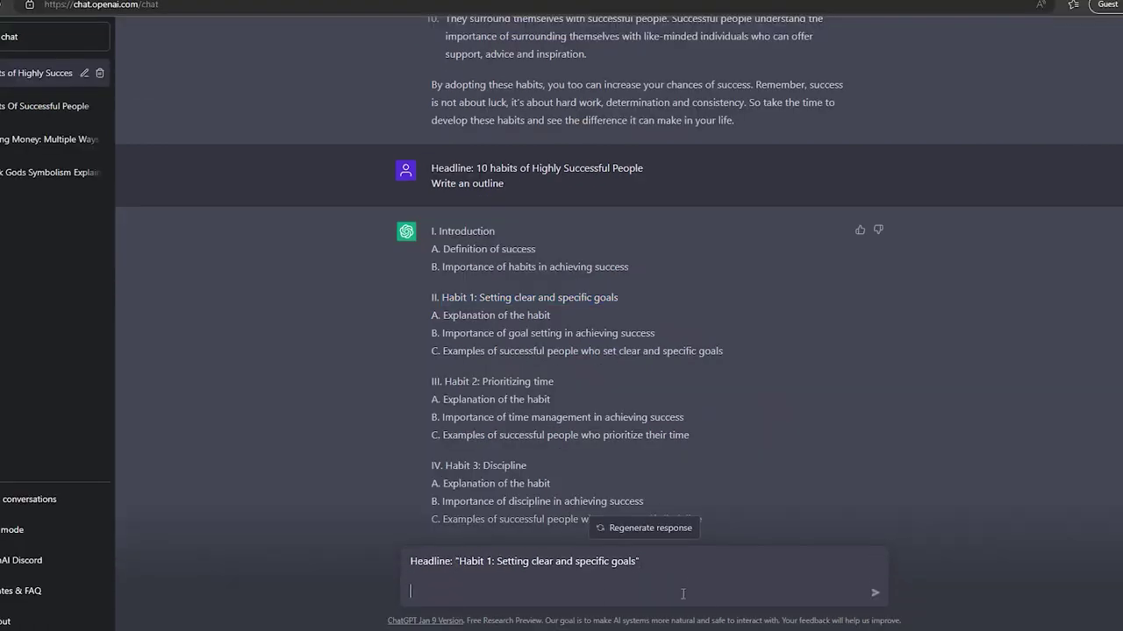
Paste the three Habit 1 outline points and replace their letter labels with dashes.
drag(444, 314, 721, 352)
click(442, 594)
text(Explanation of the habit B. Importance of goal setting in achieving success C. Examples of successful people who set clear and specific goals)
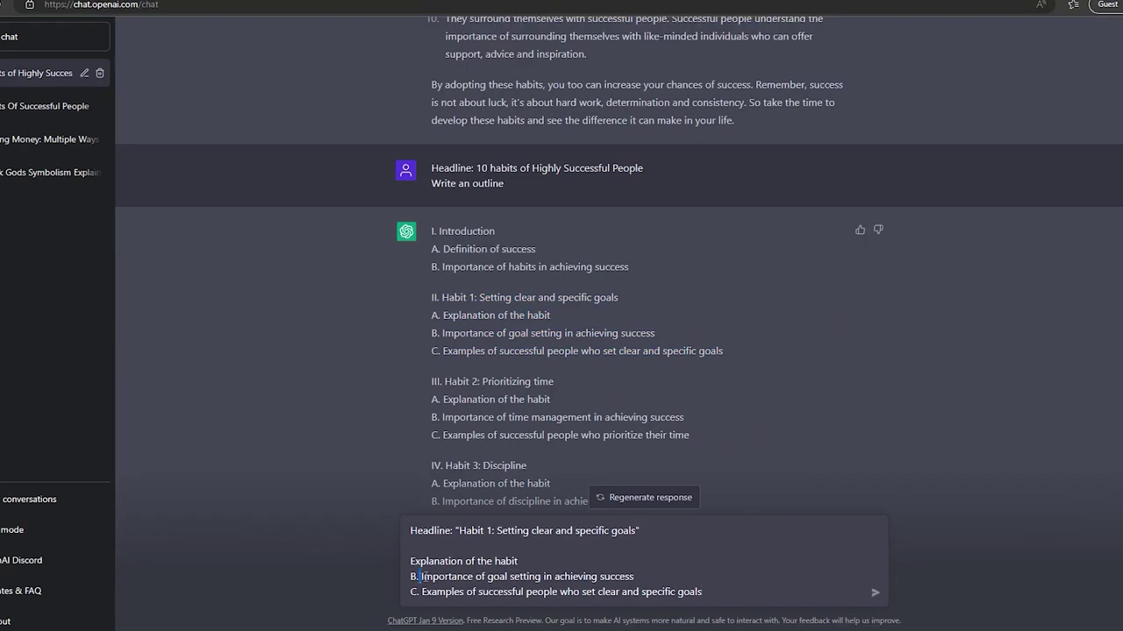
key(BackSpace)
key(BackSpace)
key(BackSpace)
click(422, 592)
key(BackSpace)
key(BackSpace)
key(BackSpace)
click(411, 562)
text(-)
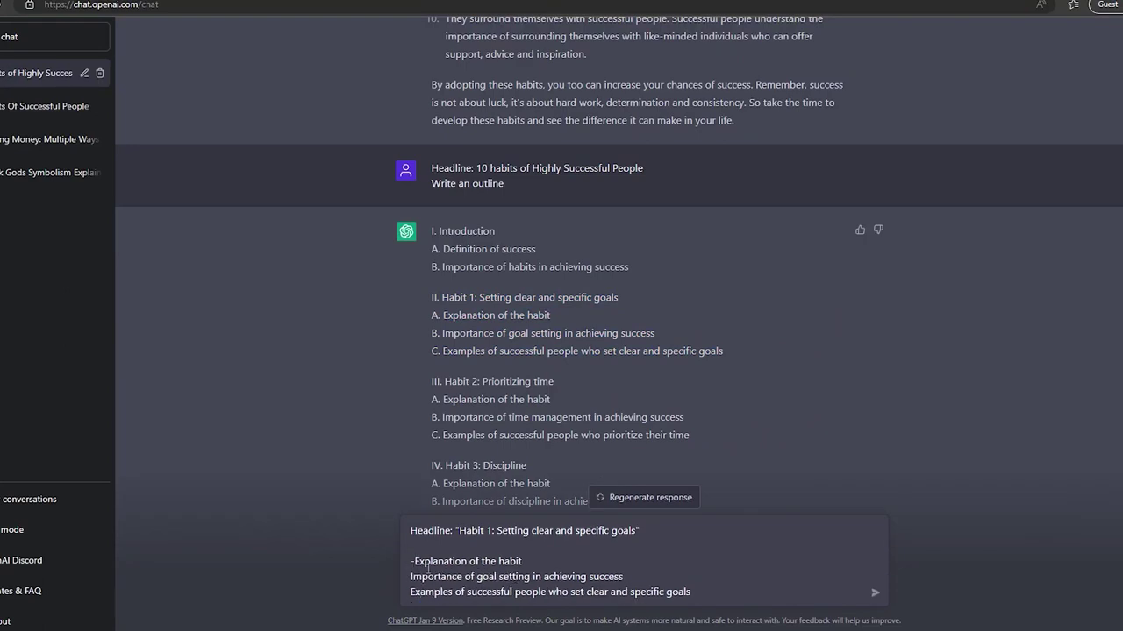
text(-)
Finish dashing the points, add 'Write a blog section.' and send the request.
click(410, 592)
text(-)
click(741, 594)
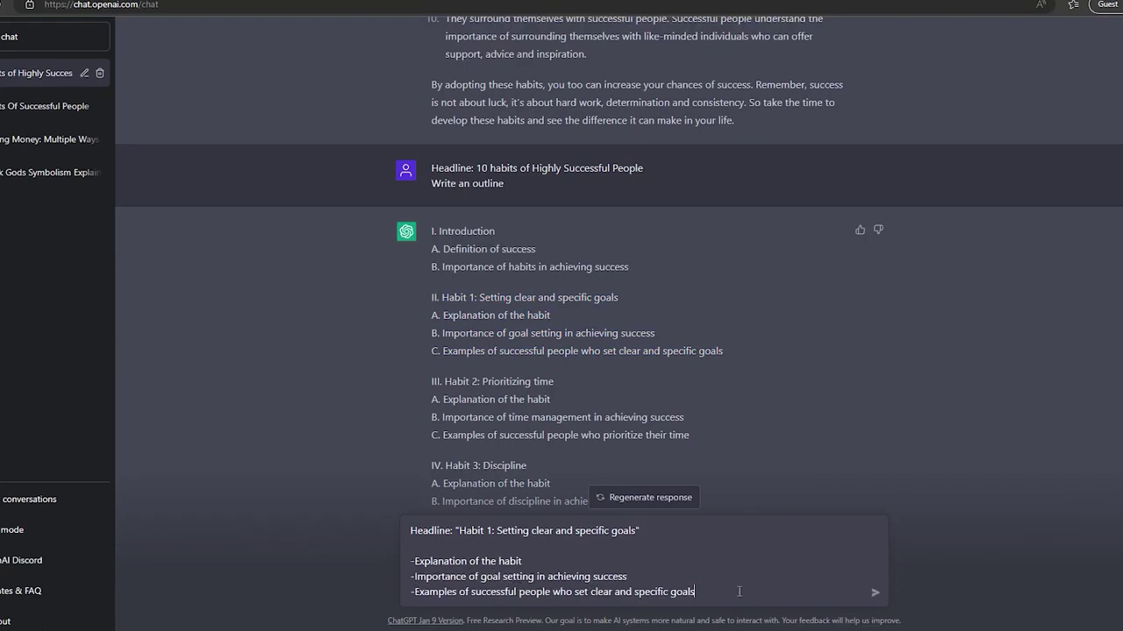
key(shift+Return)
key(shift+Return)
text(Write a blog section.)
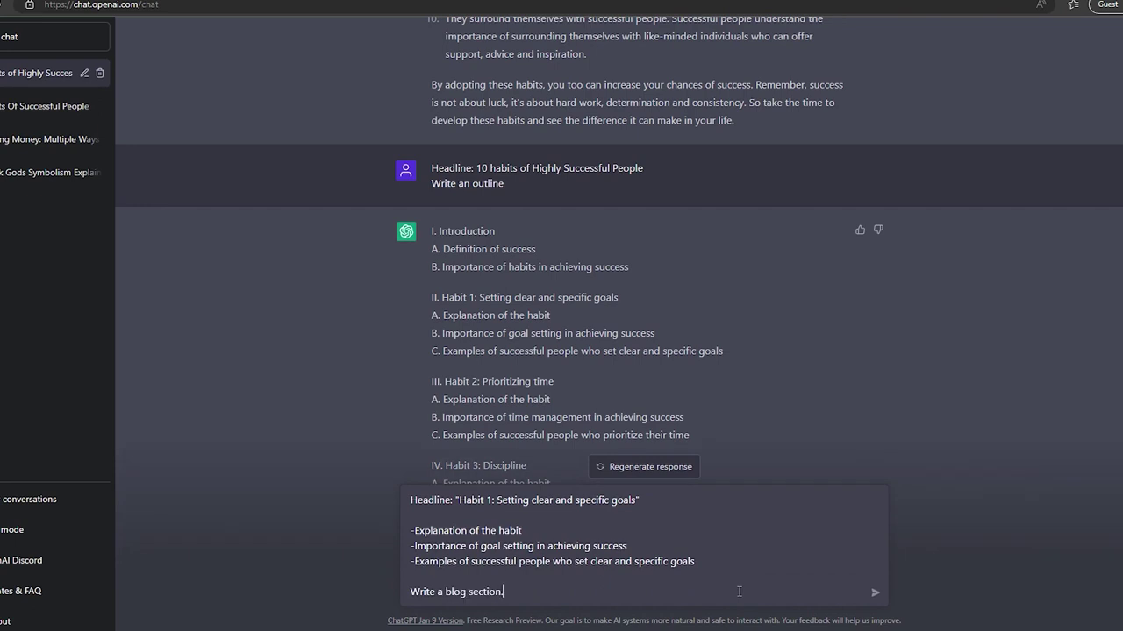
key(Return)
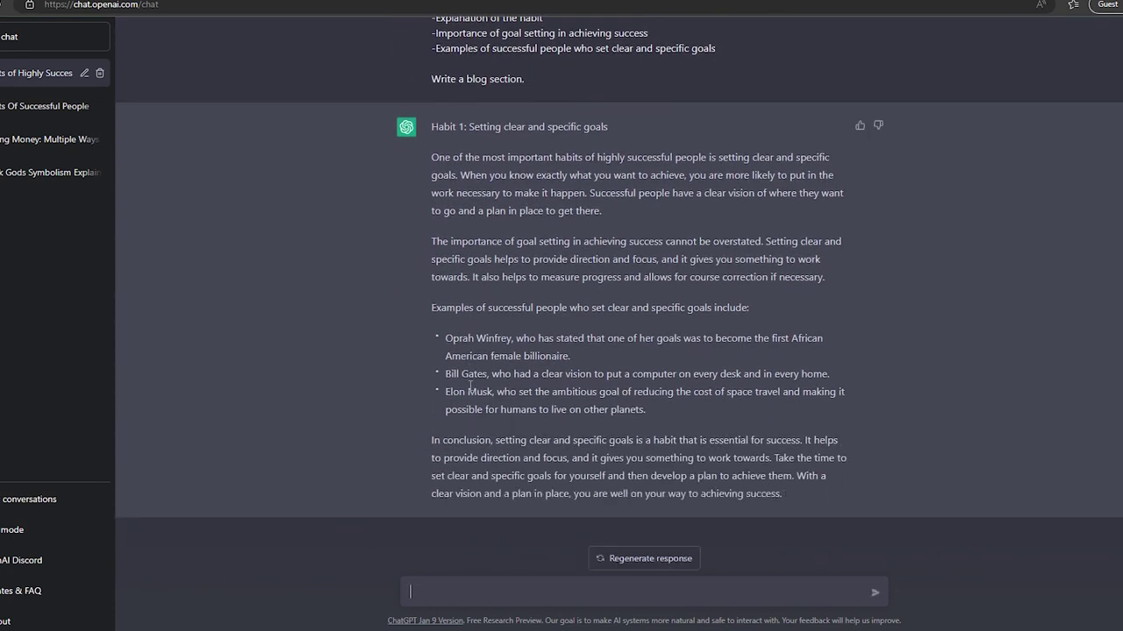
scroll(522, 307, up, 2)
Paste the title '10 habits of Highly Successful People' into Word as plain bold text.
scroll(522, 307, up, 10)
scroll(522, 307, up, 8)
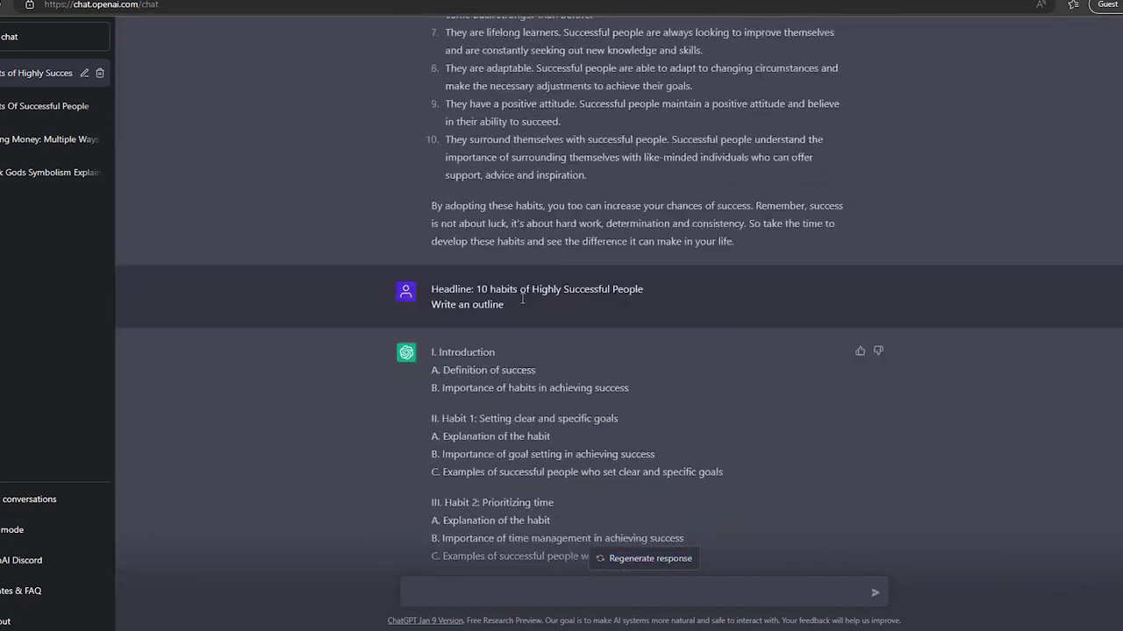
drag(478, 269, 643, 268)
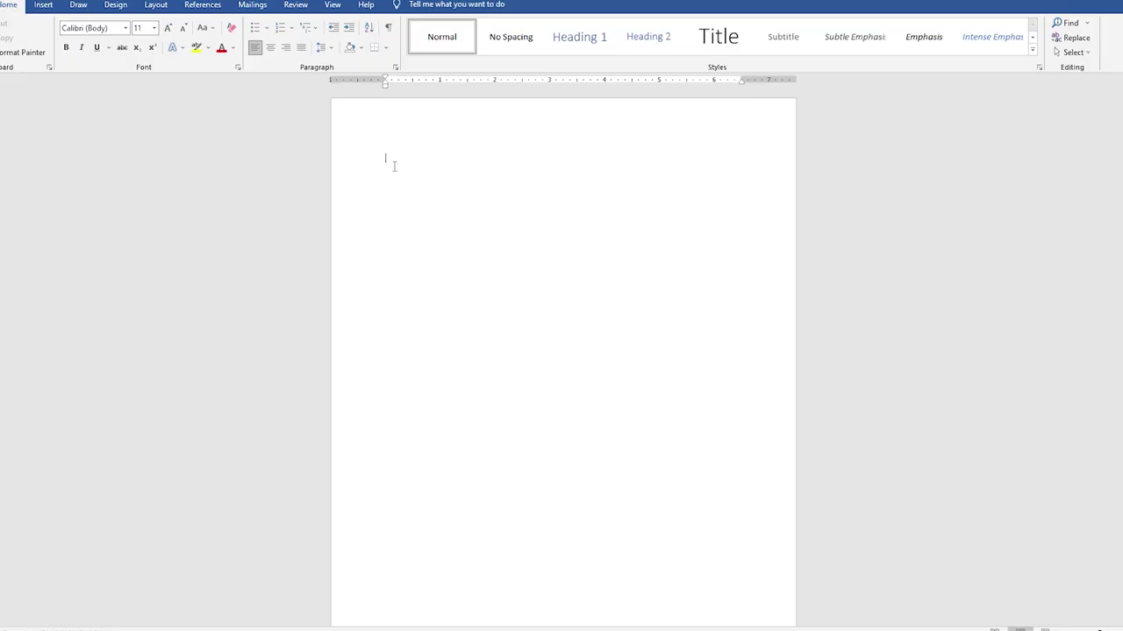
text(10 habits of Highly Successful People)
click(534, 172)
click(576, 207)
click(312, 157)
key(ctrl+b)
click(556, 158)
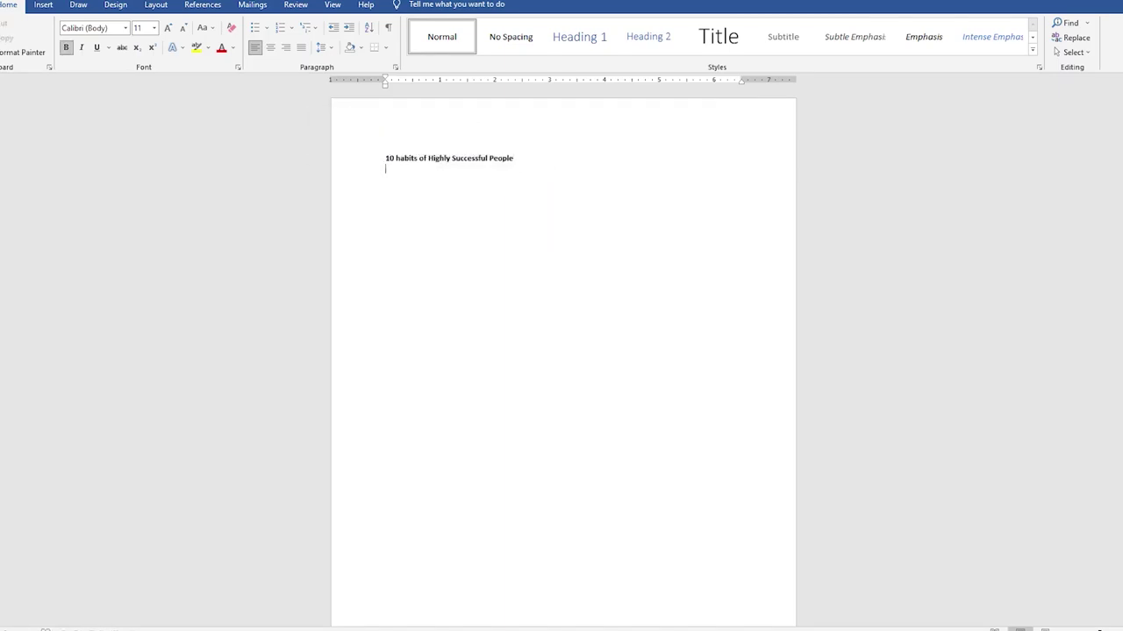
Copy ChatGPT's two-paragraph introduction and paste it below the title as plain text.
key(alt+Tab)
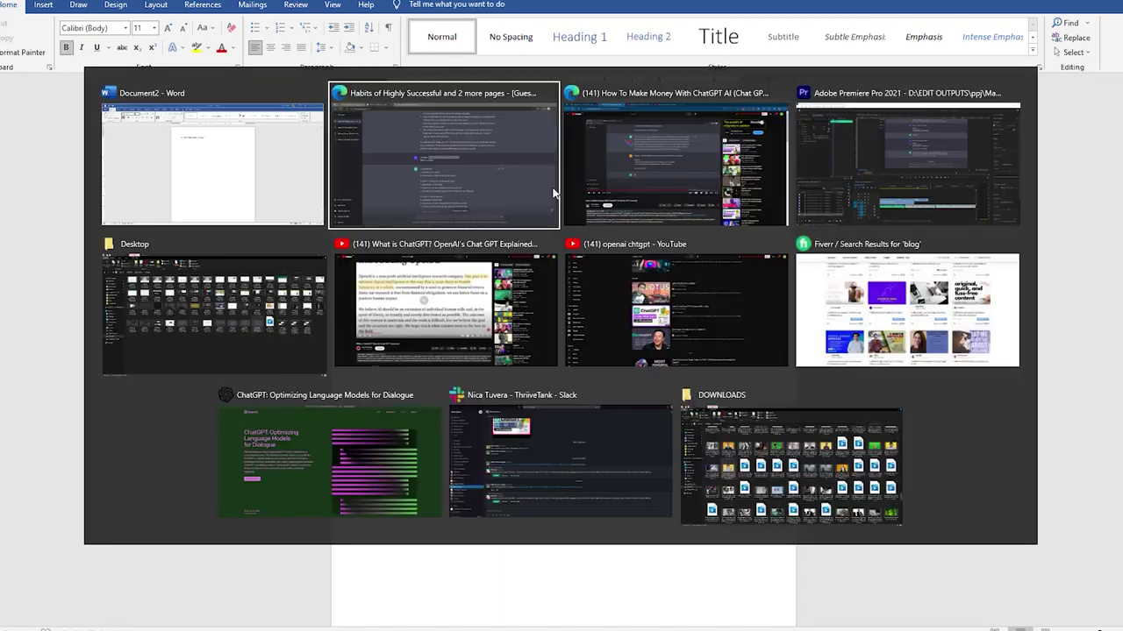
scroll(491, 151, down, 15)
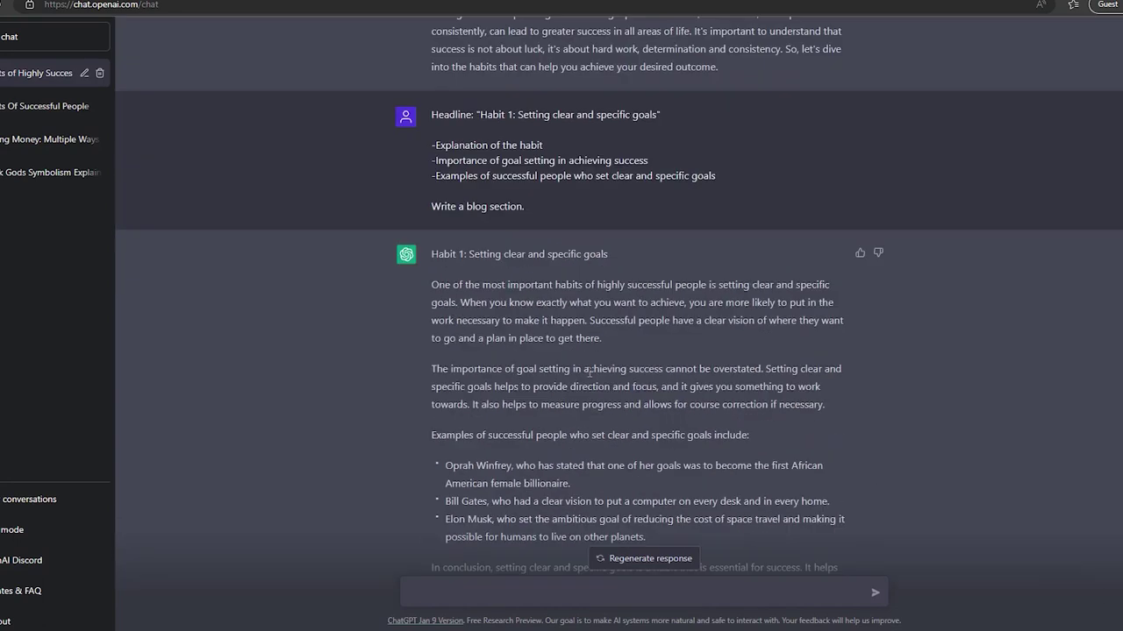
scroll(491, 151, up, 2)
scroll(491, 151, up, 1)
scroll(492, 151, up, 1)
scroll(492, 151, up, 1)
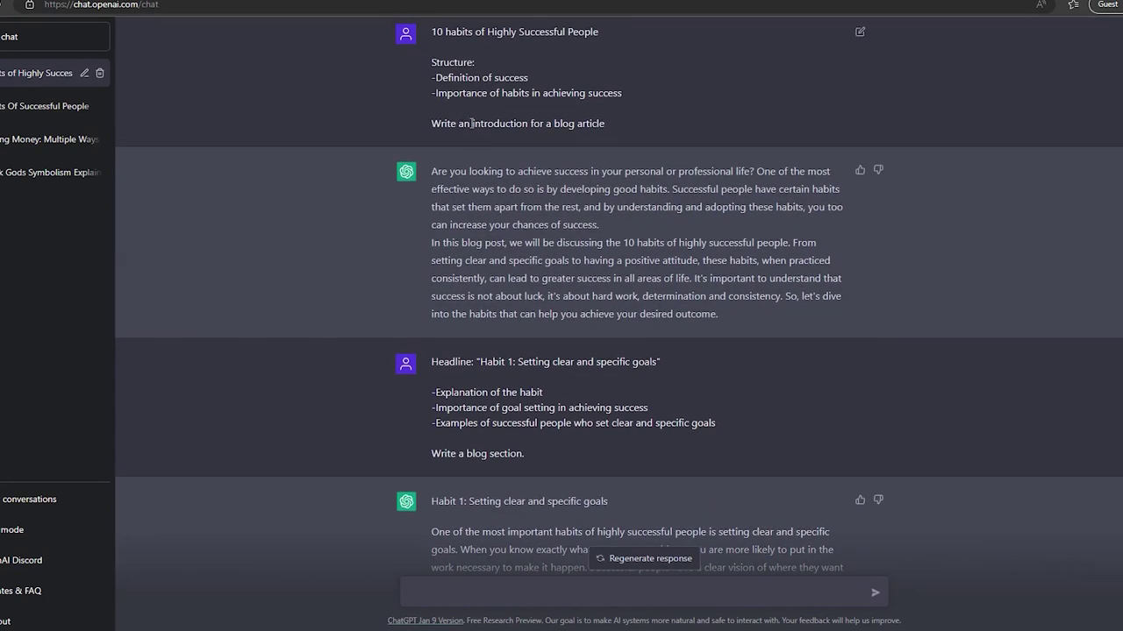
drag(472, 122, 605, 123)
drag(413, 178, 725, 314)
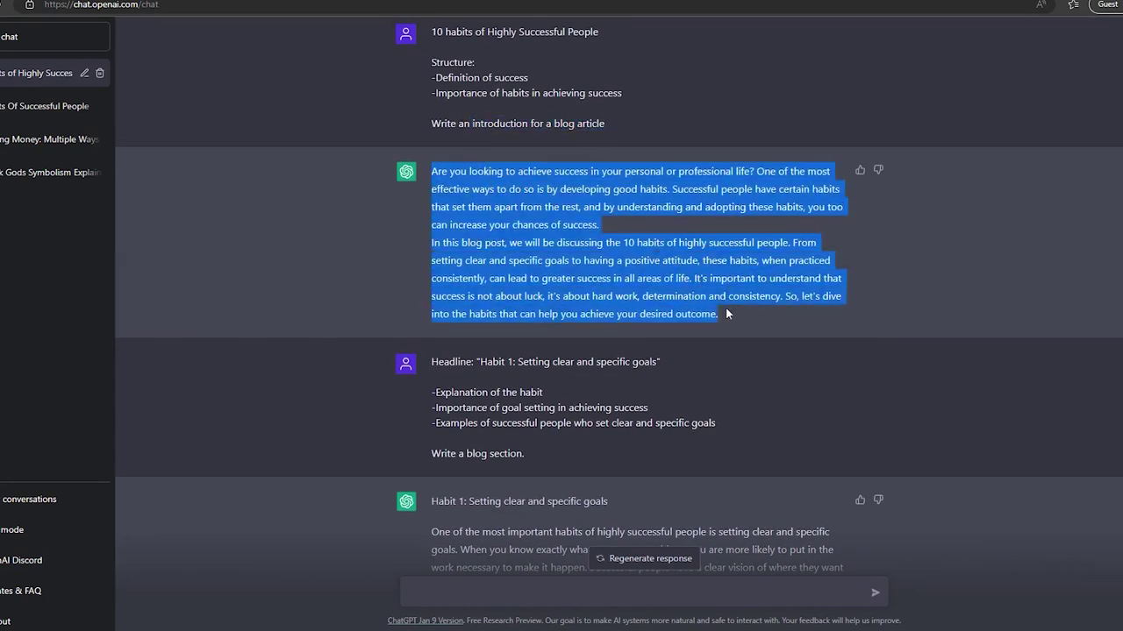
key(ctrl+c)
key(alt+Tab)
key(ctrl+v)
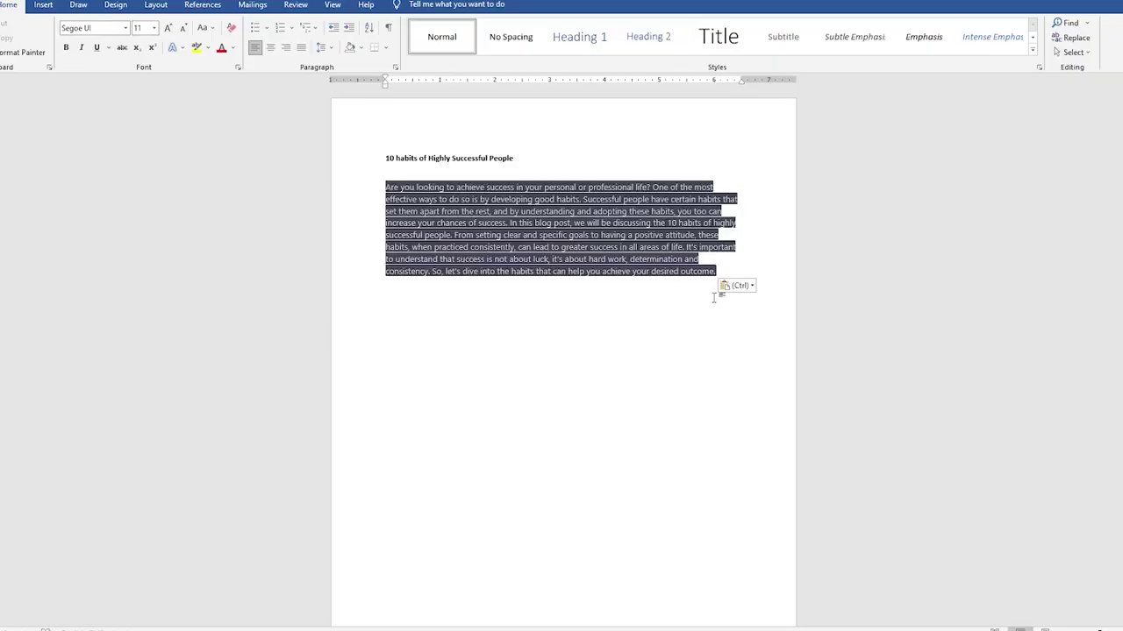
click(736, 285)
click(764, 319)
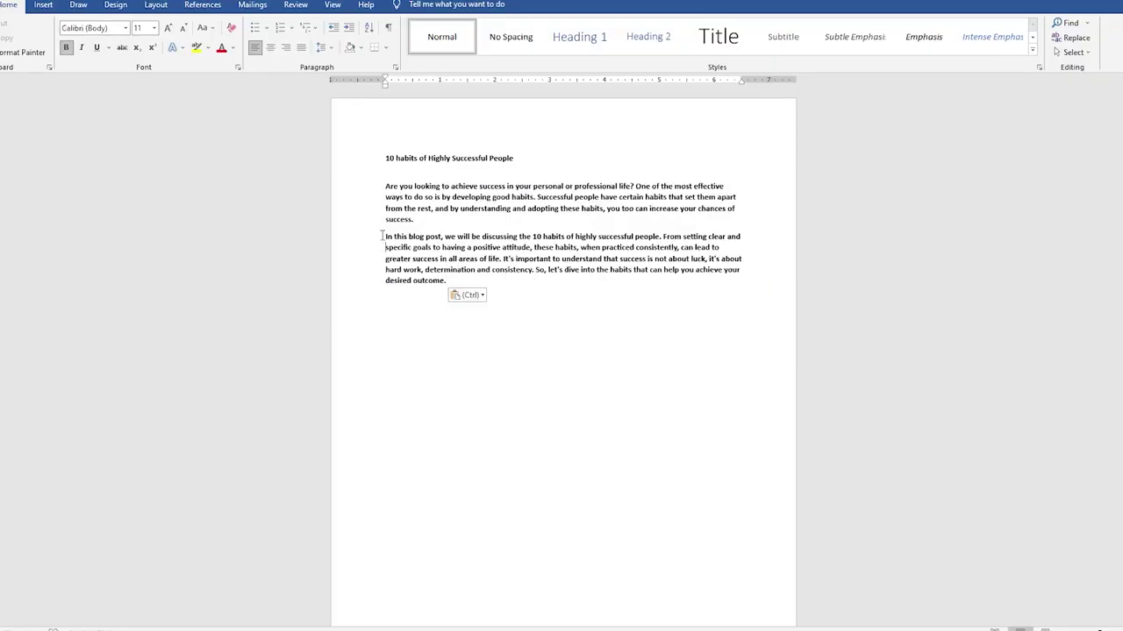
Centre the title, unbold the introduction and Tab-indent both introduction paragraphs.
drag(382, 157, 525, 159)
key(ctrl+e)
click(591, 296)
drag(460, 285, 326, 193)
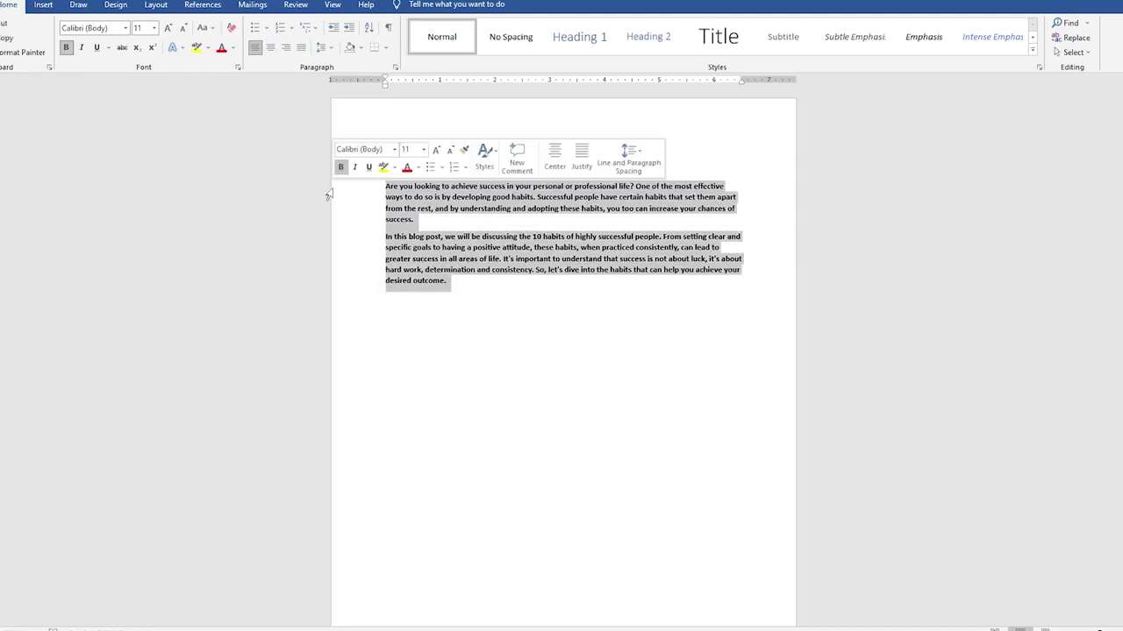
key(ctrl+b)
click(386, 187)
key(Tab)
click(386, 237)
key(Tab)
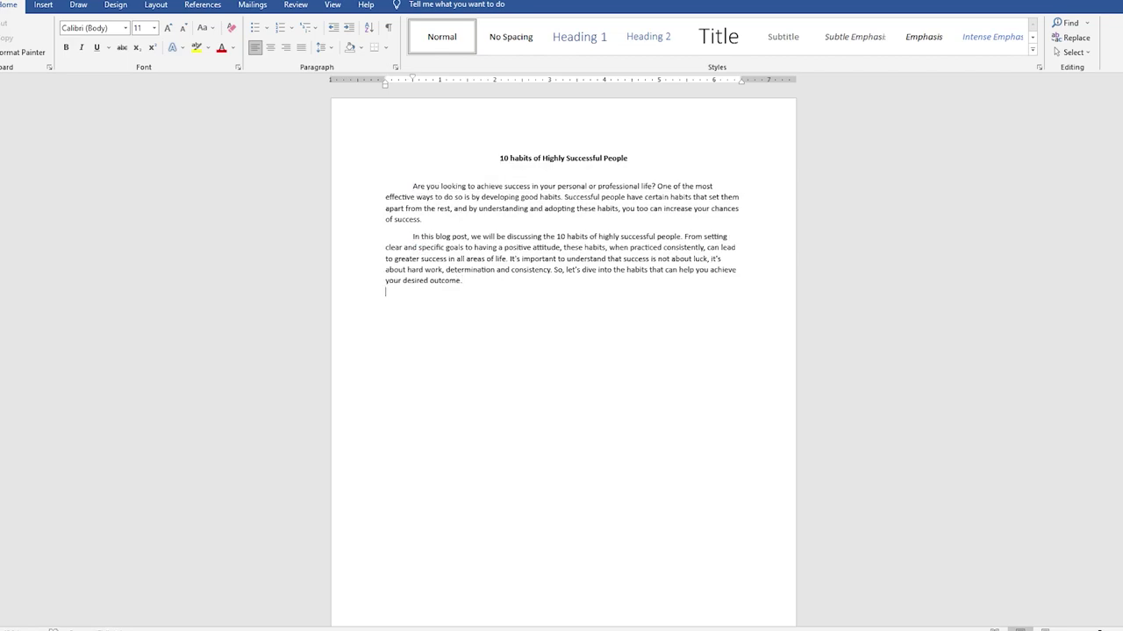
Copy ChatGPT's Habit 1 reply and paste it below the introduction as plain text.
key(alt+Tab)
scroll(519, 387, down, 1)
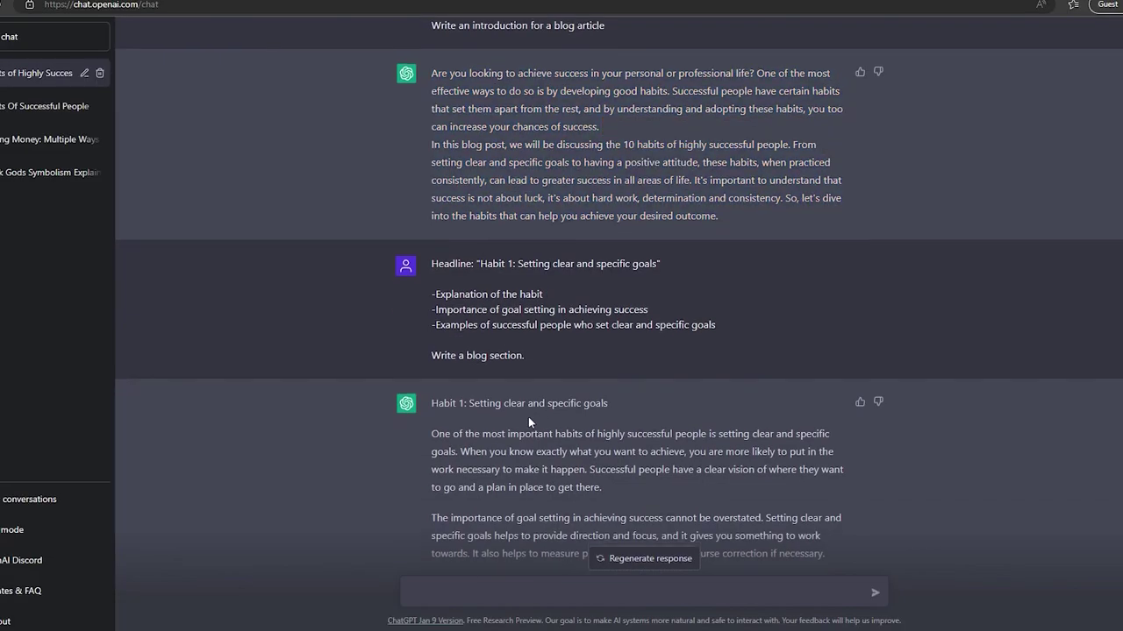
scroll(526, 409, down, 1)
drag(525, 270, 467, 266)
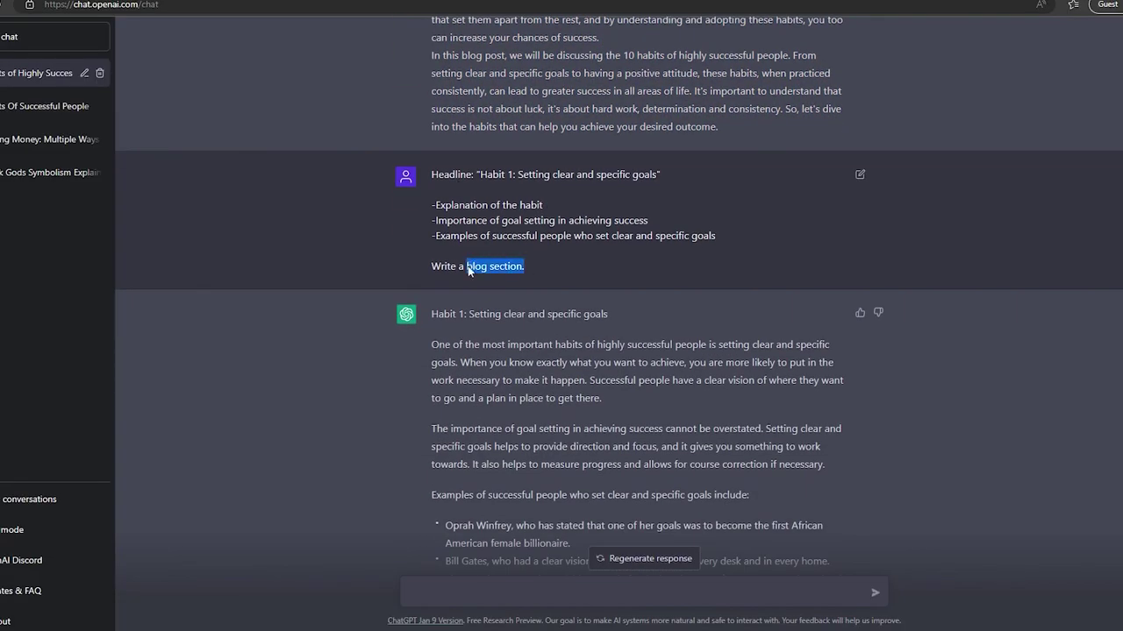
click(465, 307)
scroll(452, 236, down, 3)
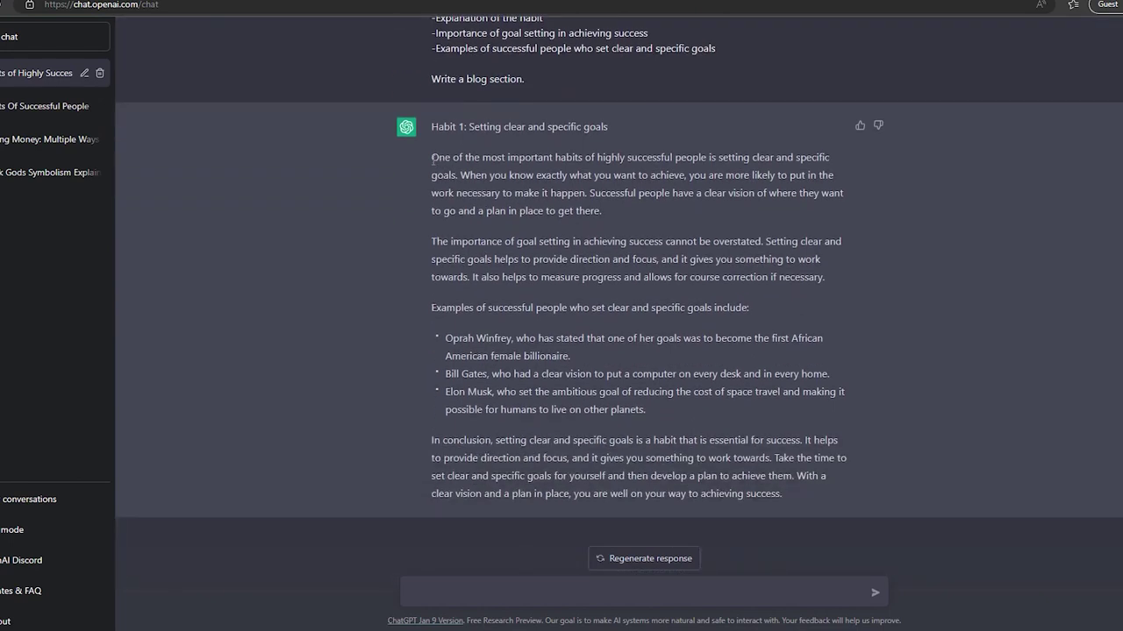
mouse_move(431, 158)
mouse_down()
mouse_move(570, 355)
mouse_move(797, 498)
mouse_up()
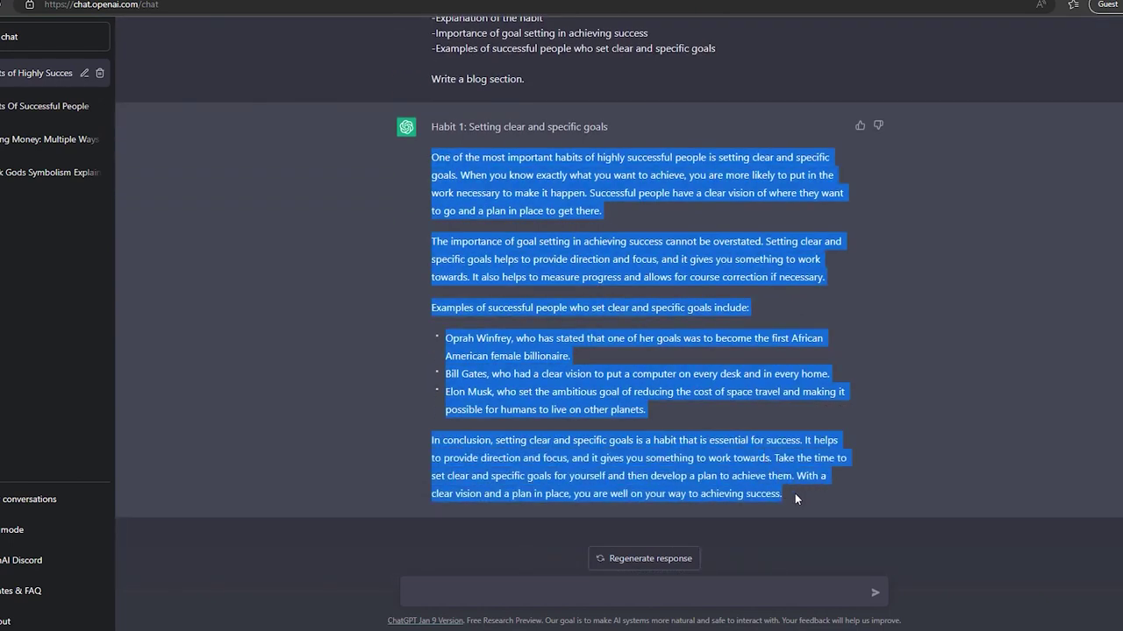
key(alt+Tab)
key(ctrl+v)
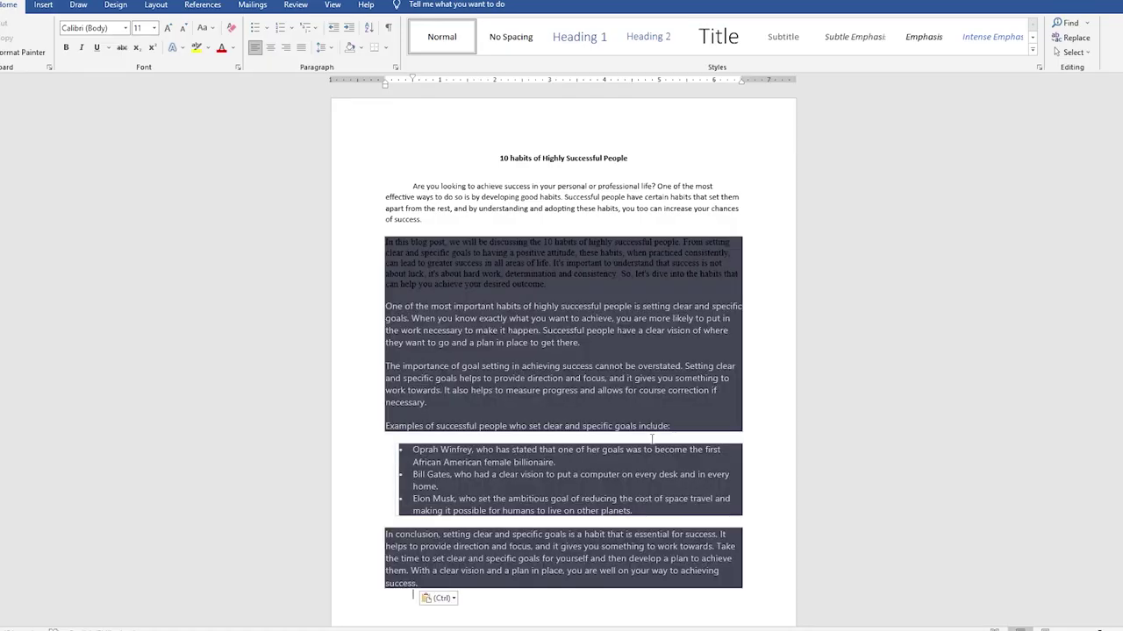
click(437, 598)
click(471, 548)
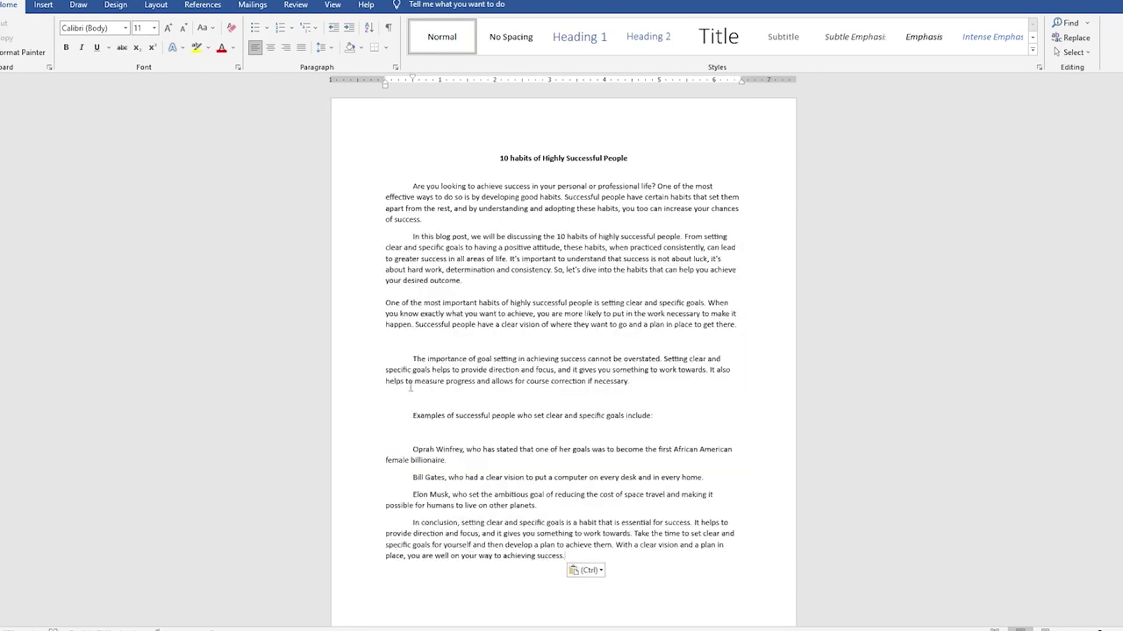
Remove the stray blank lines and indent before the importance and Examples paragraphs.
click(407, 349)
key(BackSpace)
click(411, 399)
key(BackSpace)
key(BackSpace)
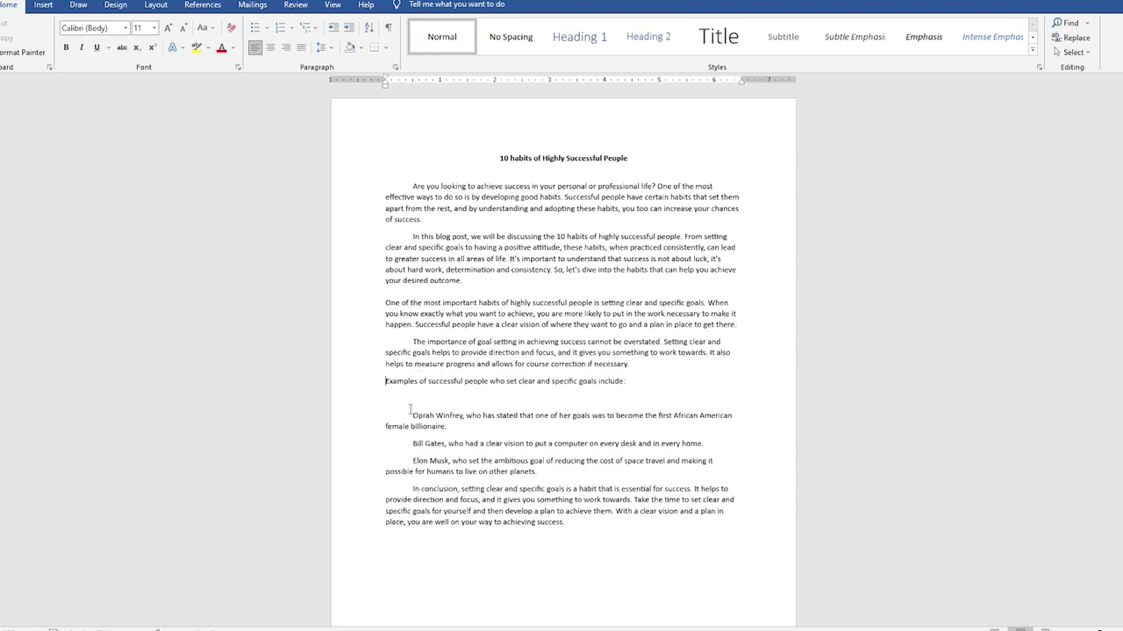
key(BackSpace)
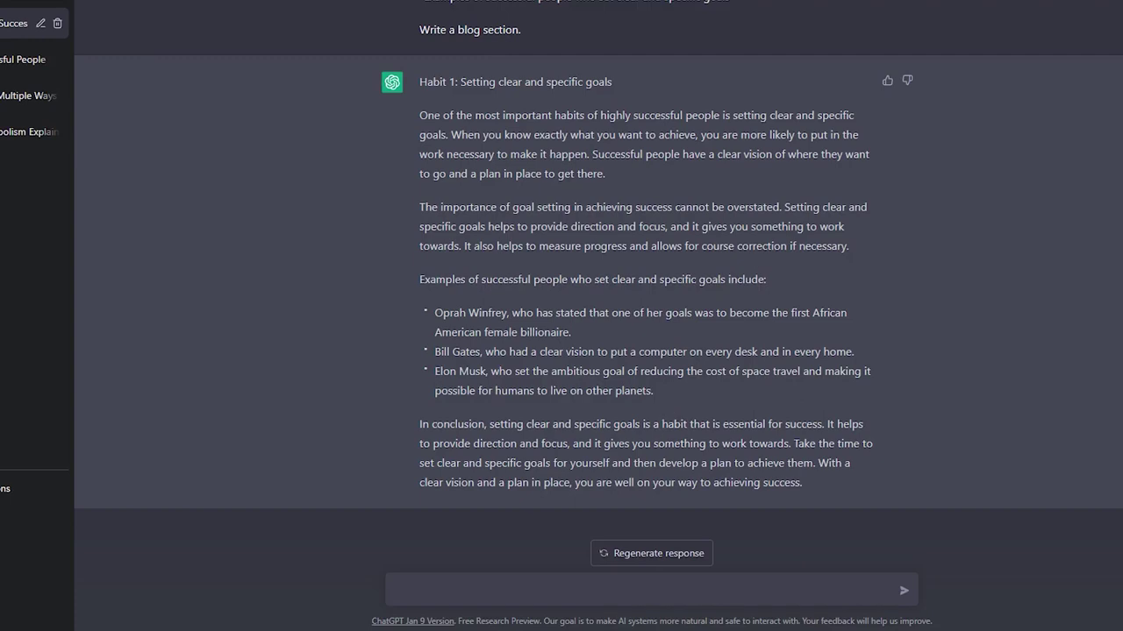
Highlight the title, introduction and Habit 1 prompts in the chat to review them.
scroll(845, 377, up, 5)
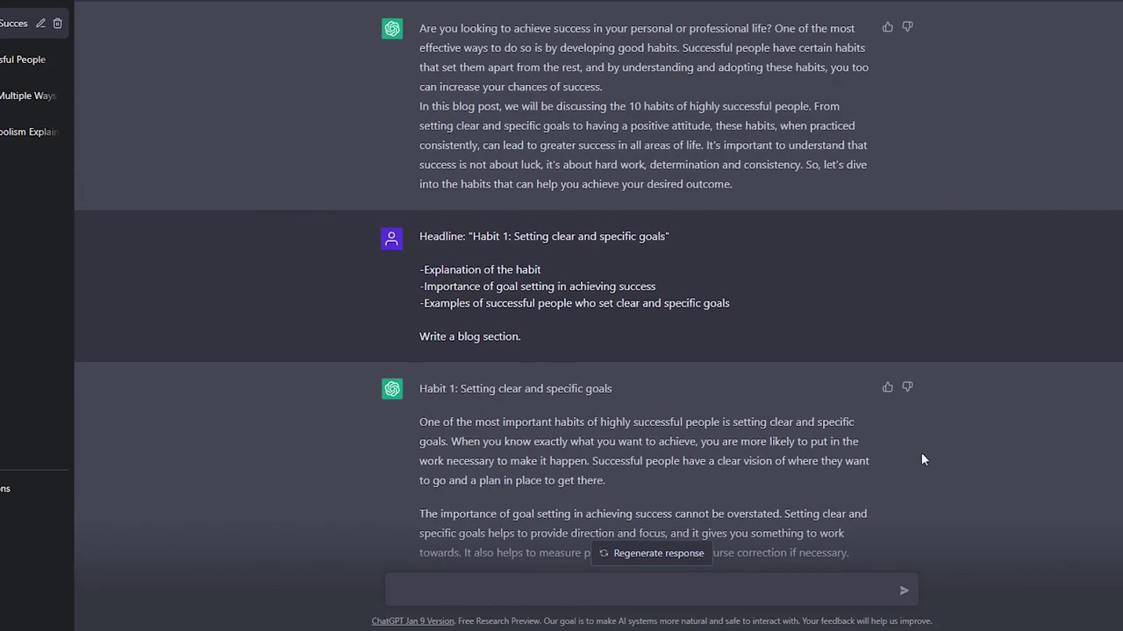
scroll(559, 386, up, 2)
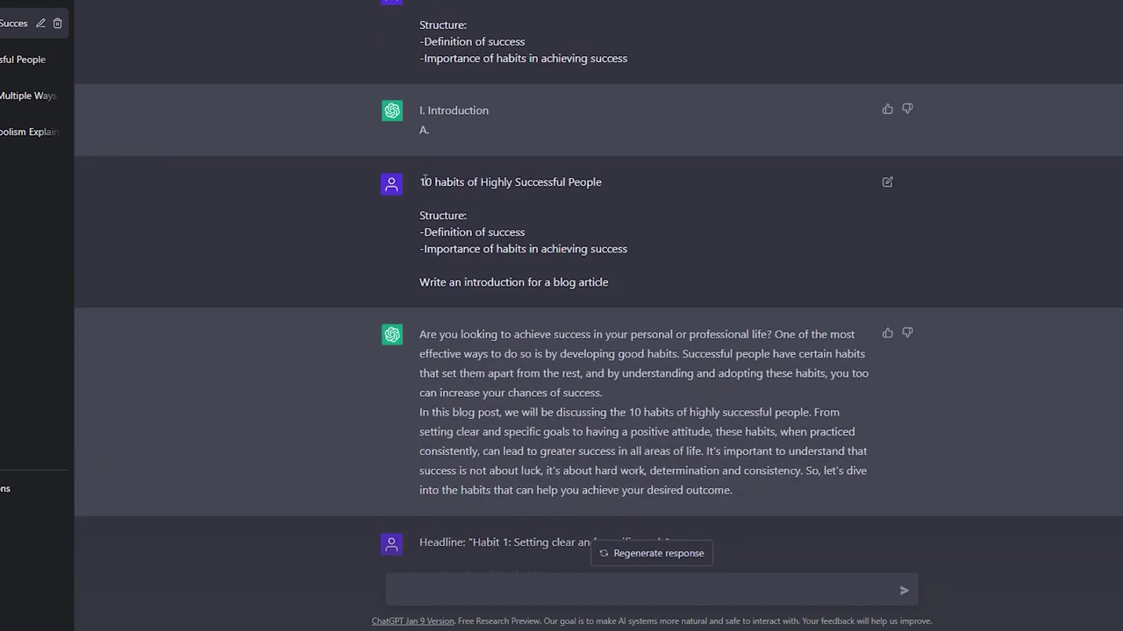
drag(424, 181, 629, 188)
click(463, 237)
drag(419, 282, 611, 287)
click(611, 287)
scroll(570, 334, down, 2)
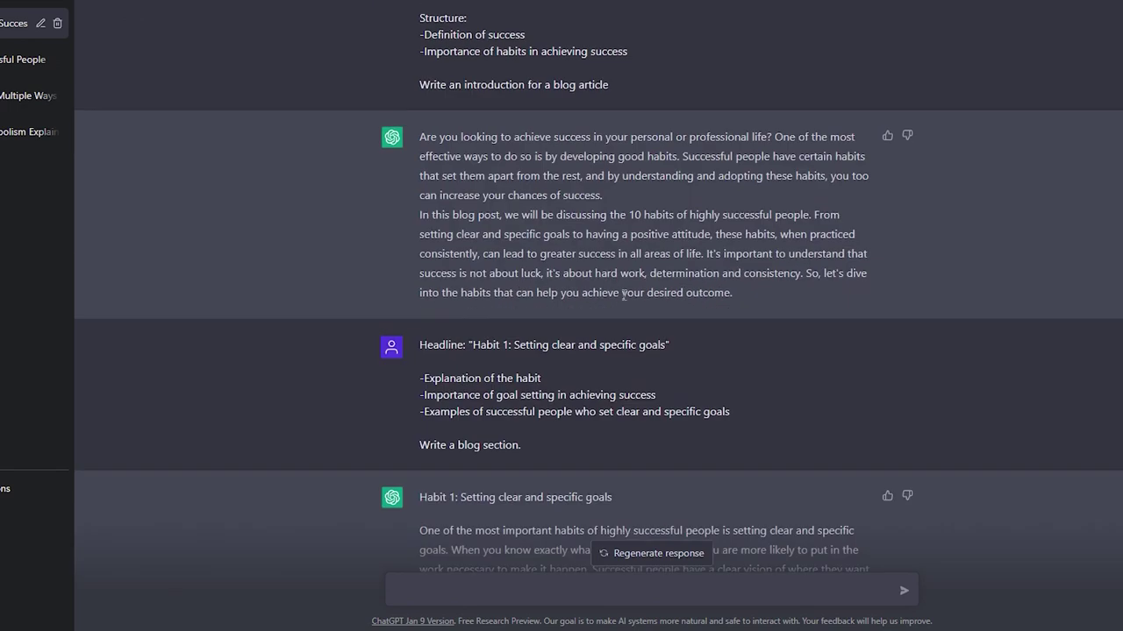
scroll(496, 411, down, 2)
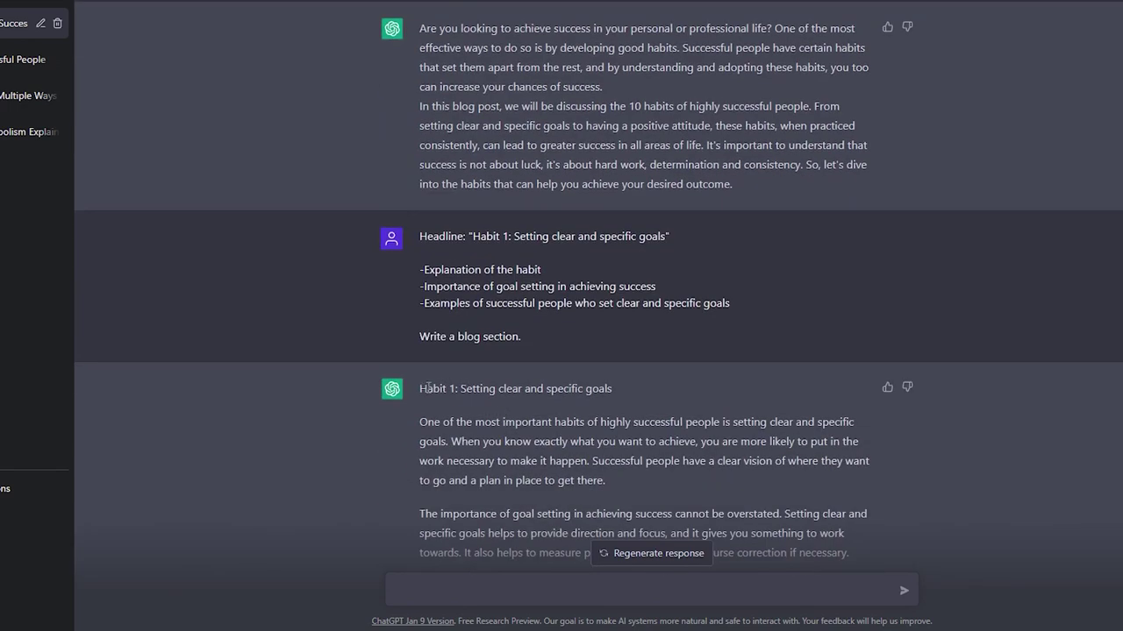
drag(427, 389, 632, 388)
click(526, 392)
Copy the Habit 1 reply, glance at the Word document, then scroll back up the chat.
scroll(434, 402, down, 3)
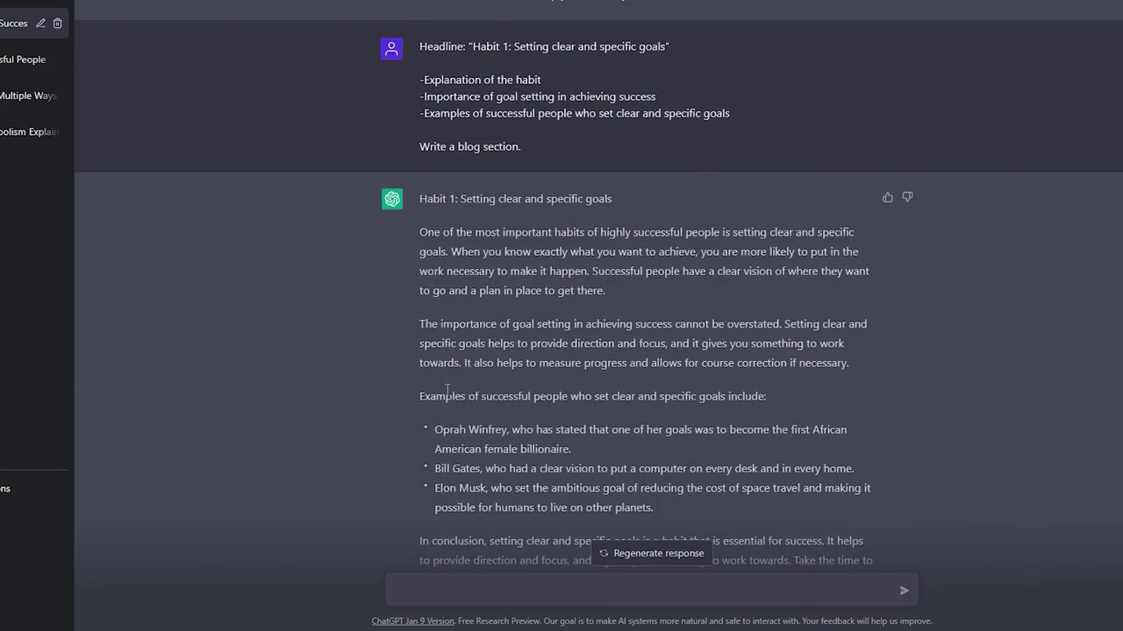
mouse_move(419, 217)
mouse_down()
mouse_move(756, 456)
mouse_move(821, 484)
mouse_up()
key(ctrl+c)
key(alt+Tab)
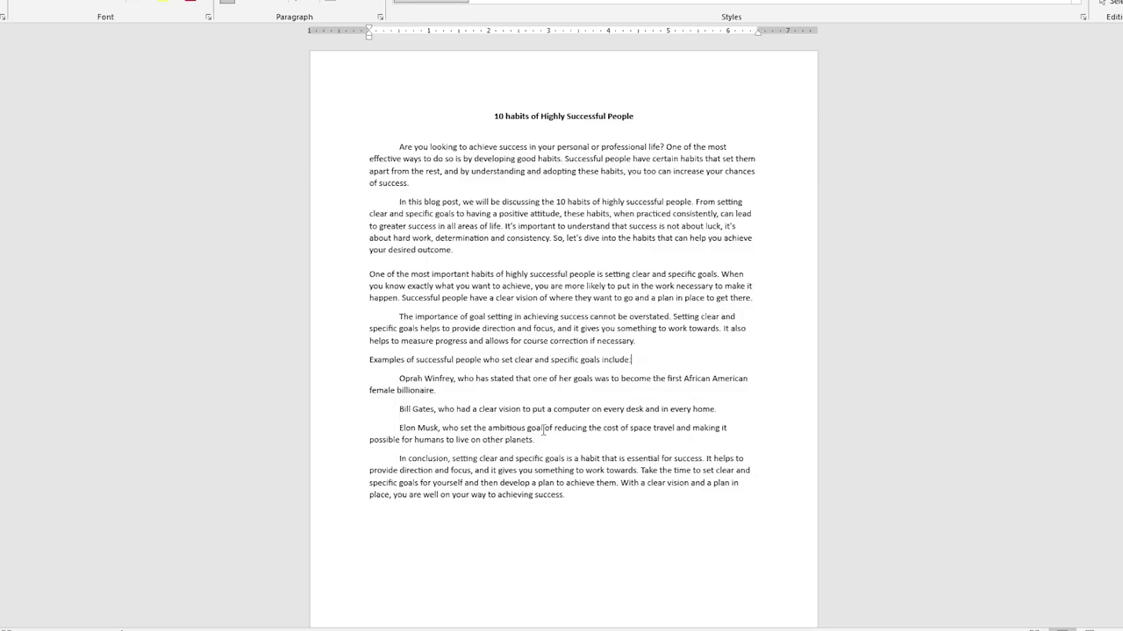
key(alt+Tab)
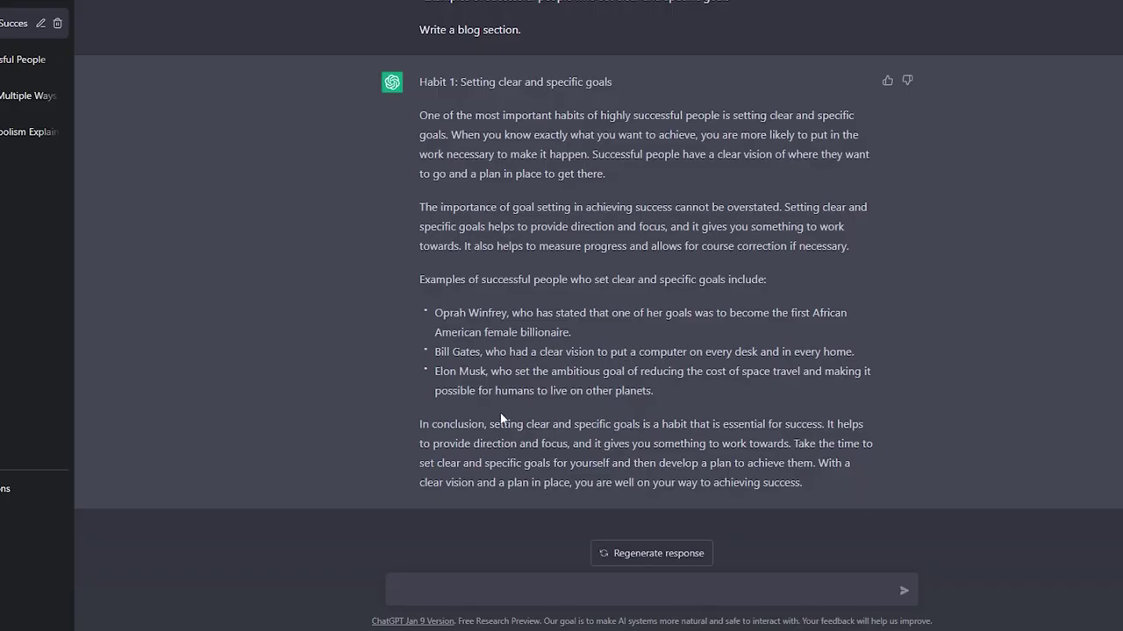
scroll(513, 408, up, 5)
scroll(526, 421, up, 2)
scroll(451, 219, up, 3)
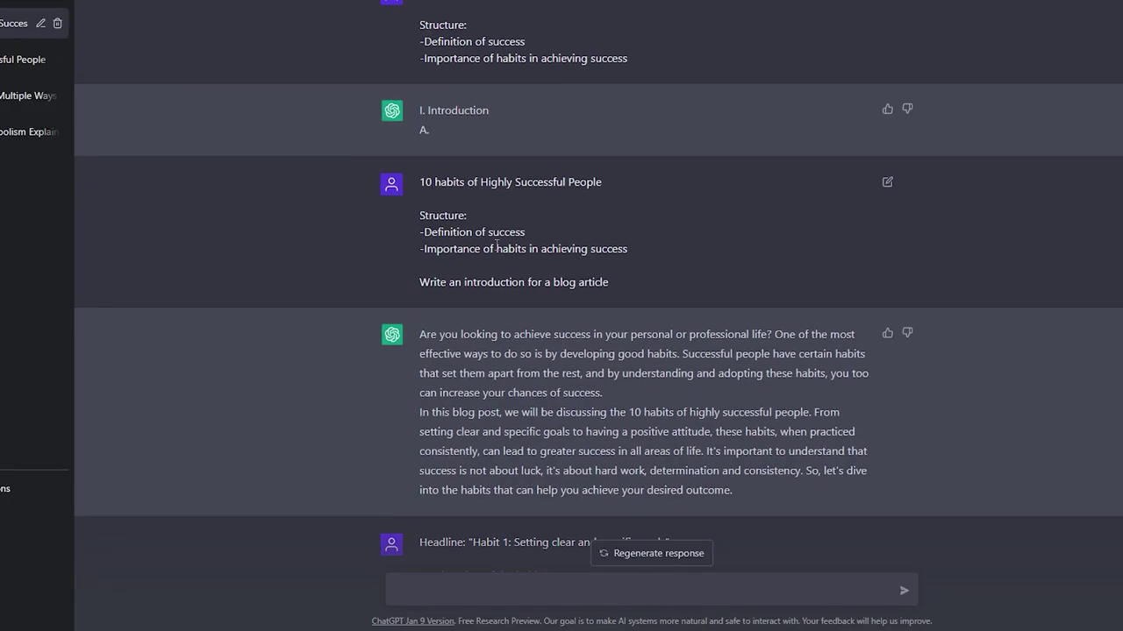
Scroll through Fiverr's blog-writing gig cards to compare seller ratings and starting prices.
scroll(571, 355, down, 2)
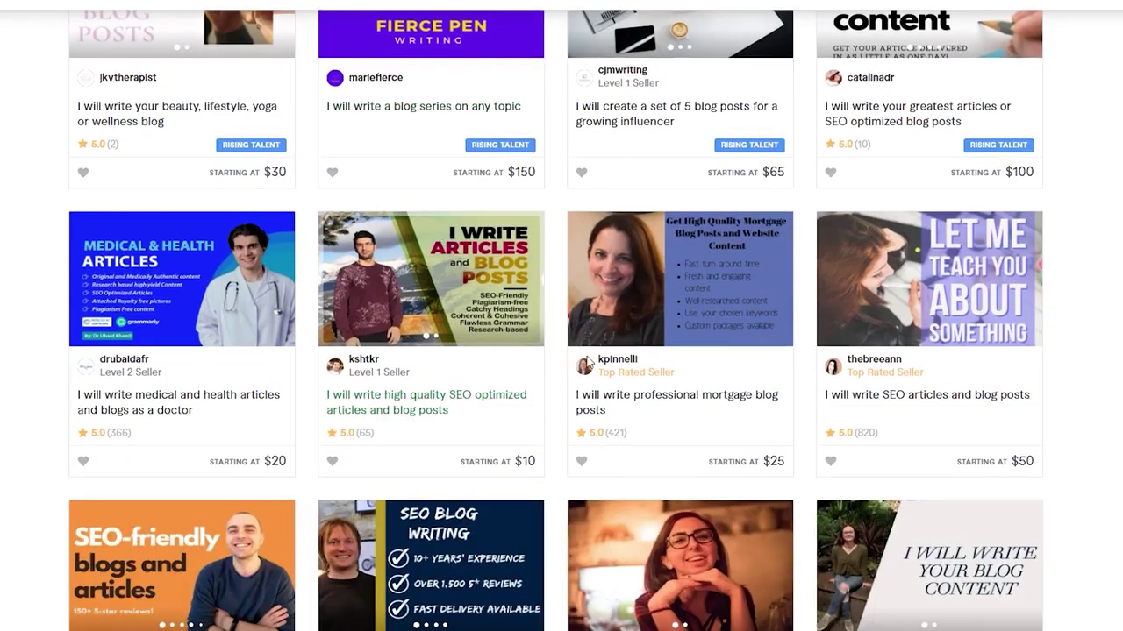
scroll(893, 410, down, 1)
scroll(893, 410, down, 2)
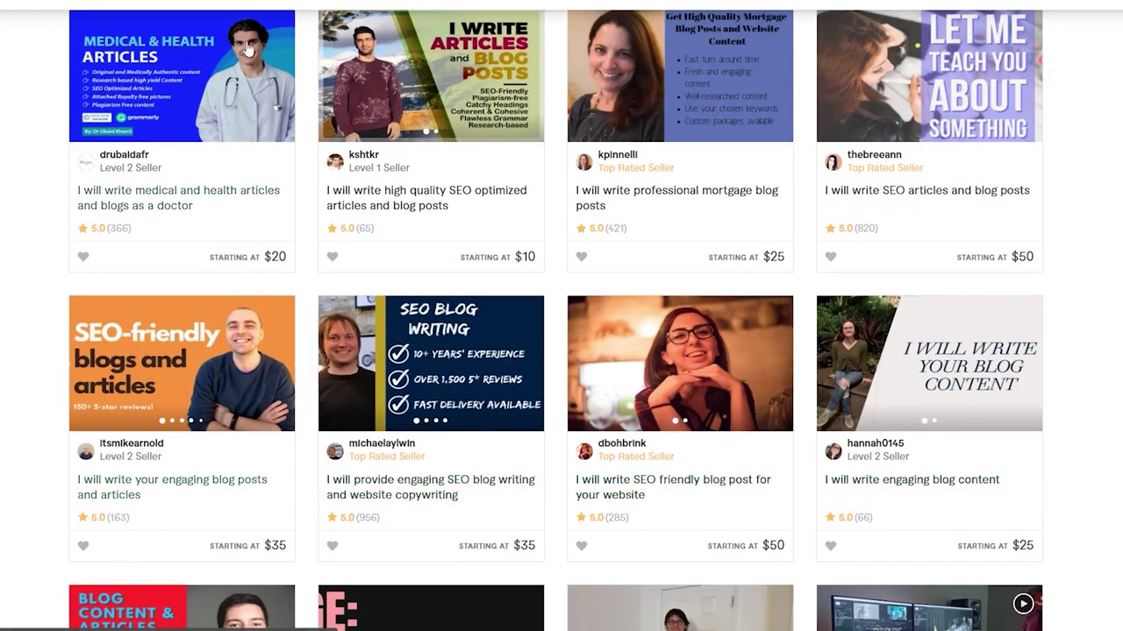